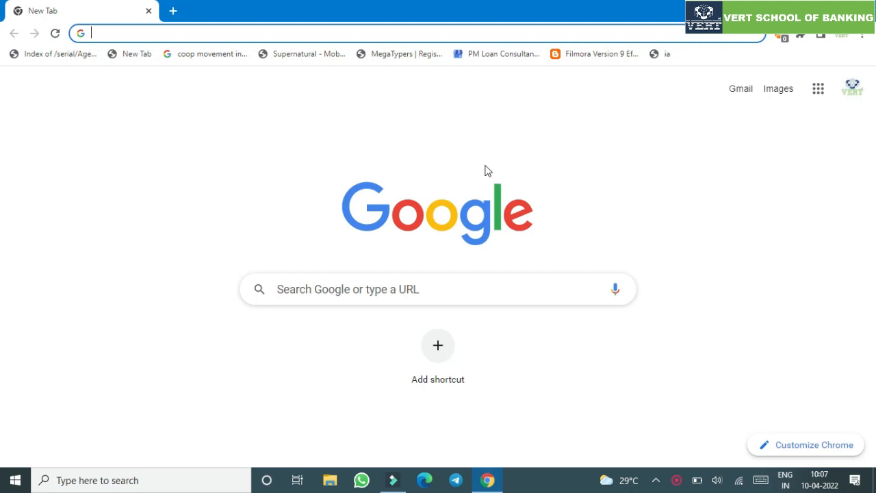
# - Go to tnpsc.gov.in by typing 'tnpsc.' in Chrome's address bar and accepting the suggestion
pyautogui.write('tnpscc')
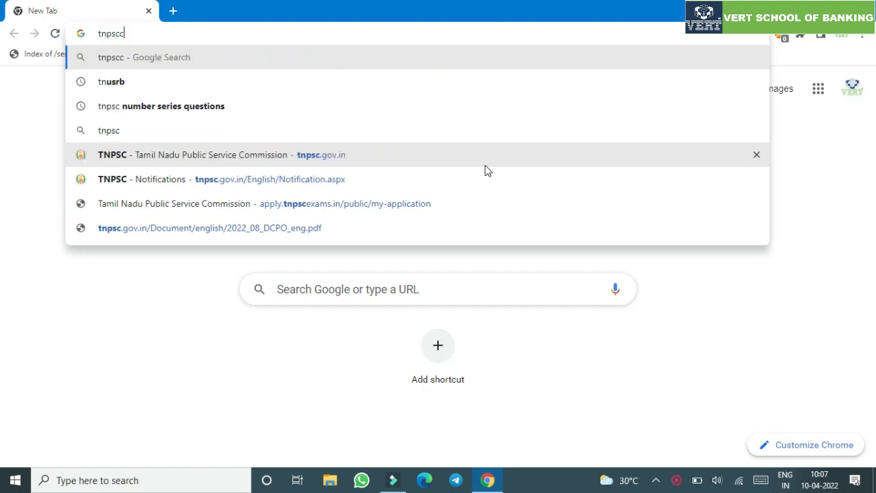
pyautogui.press('BackSpace')
pyautogui.write('.')
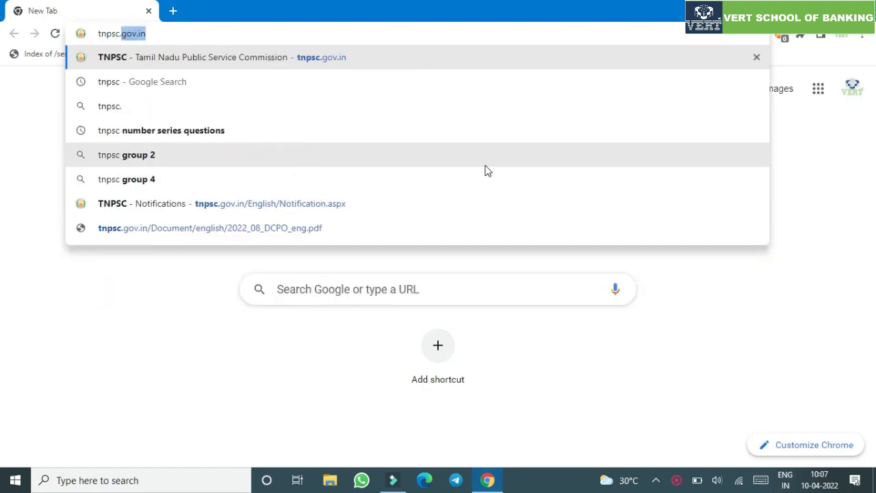
pyautogui.press('Return')
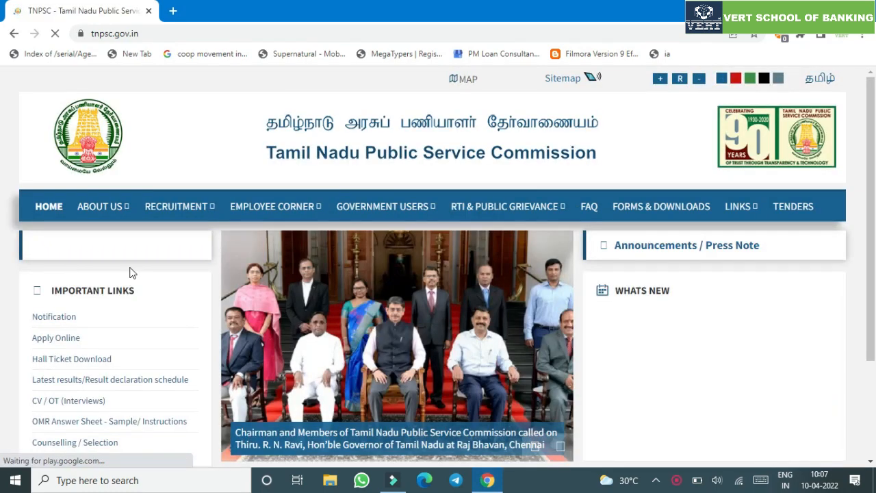
# - Open One time Registration under Recruitment > Online Application Services and view the Current Application status
pyautogui.moveTo(176, 215)
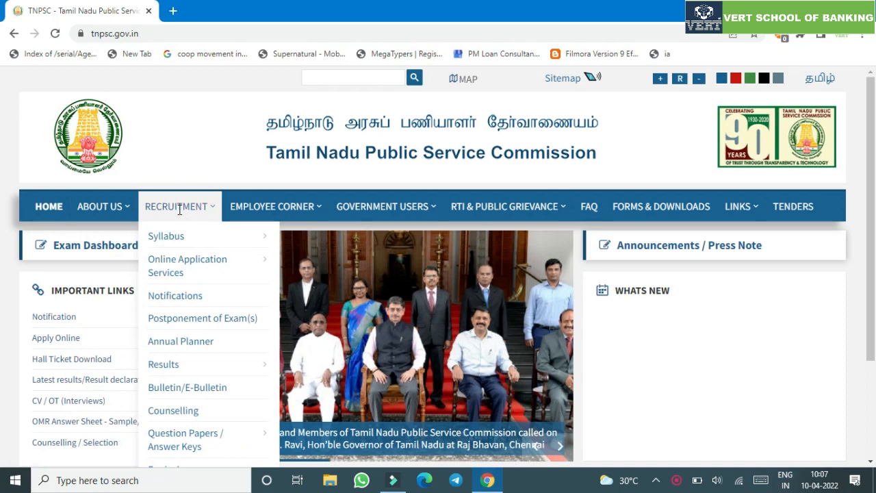
pyautogui.moveTo(169, 269)
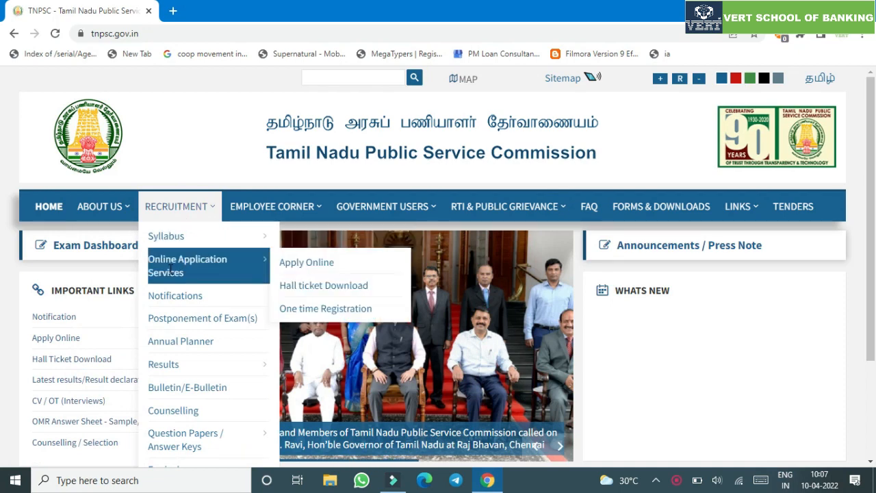
pyautogui.click(297, 311)
pyautogui.click(502, 107)
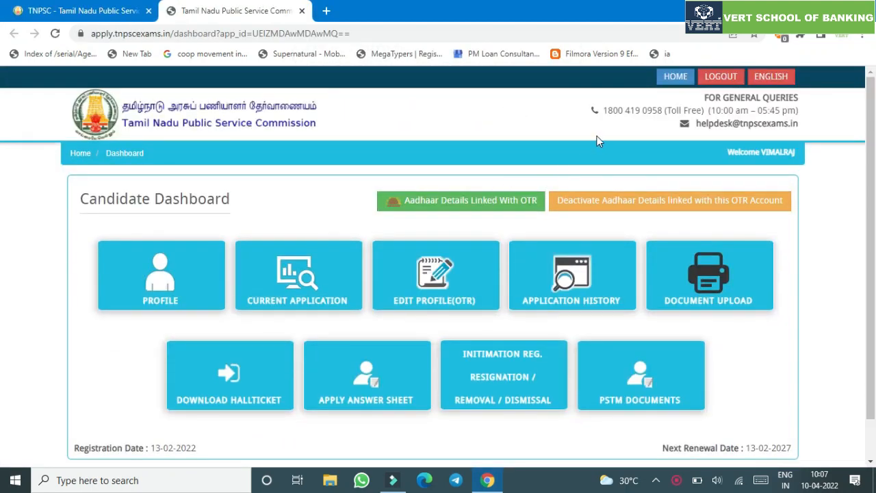
pyautogui.click(325, 283)
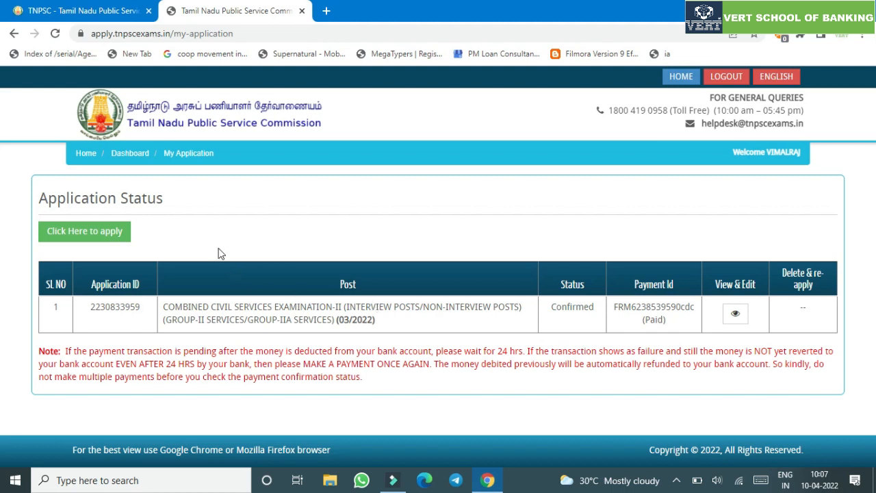
# - Start a new application and choose the District Child Protection Officer notification
pyautogui.click(93, 235)
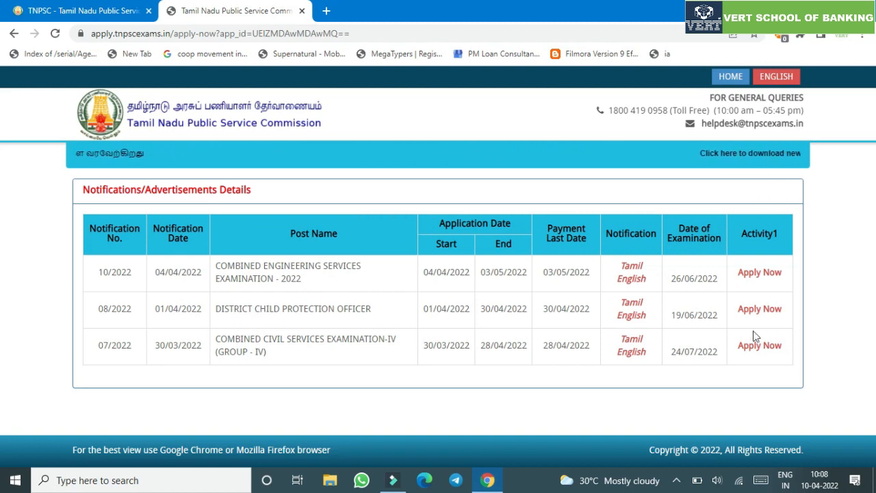
pyautogui.click(765, 313)
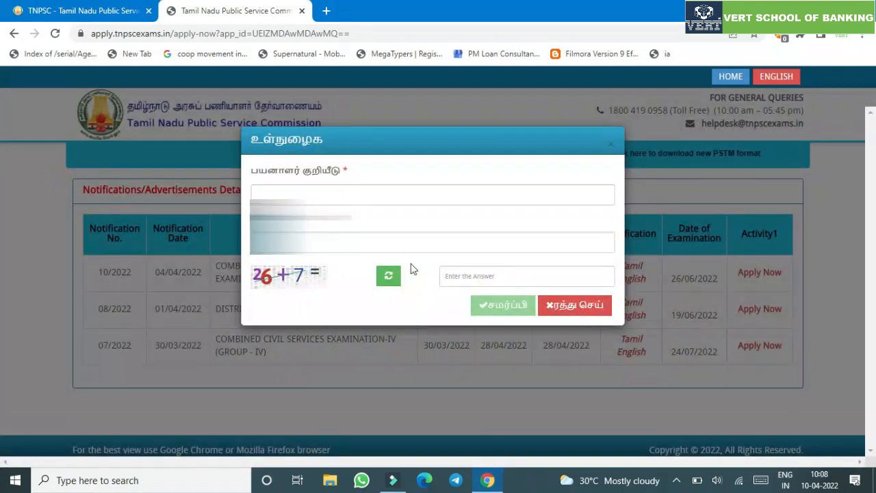
# - Log in using the saved user ID, the account password and the captcha sum answer
pyautogui.click(362, 196)
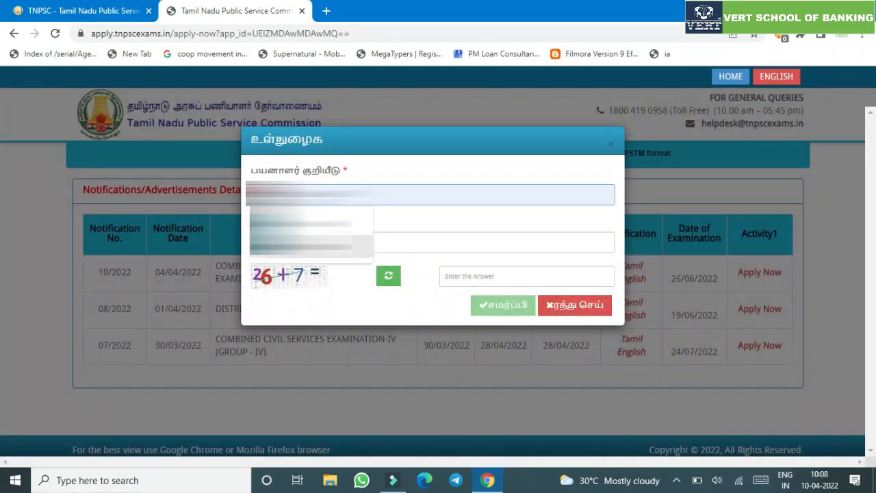
pyautogui.click(311, 245)
pyautogui.click(309, 237)
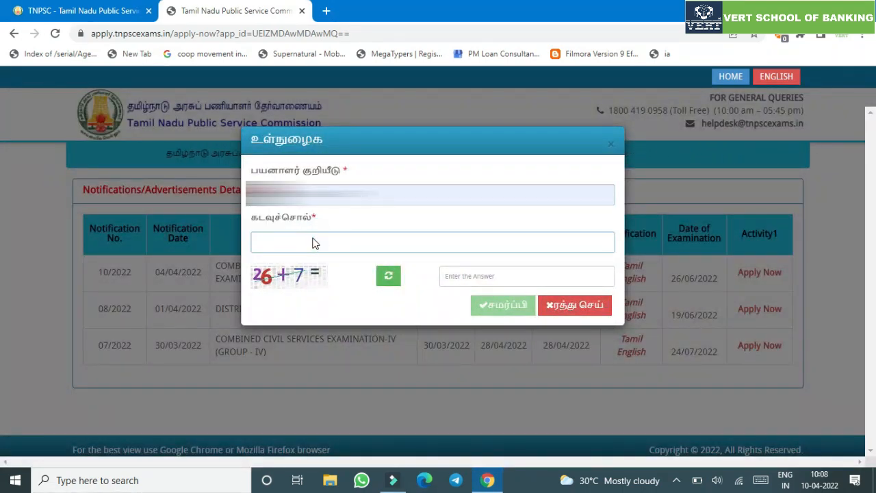
pyautogui.write('•')
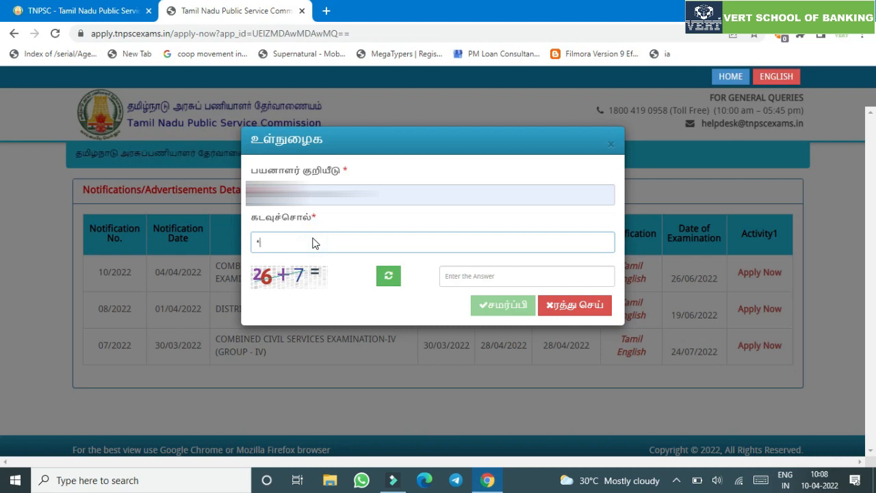
pyautogui.write('••••')
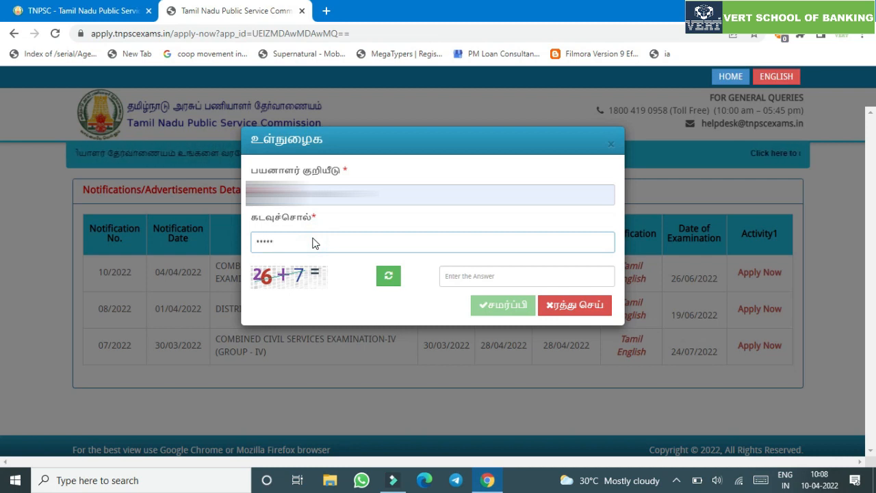
pyautogui.write('•')
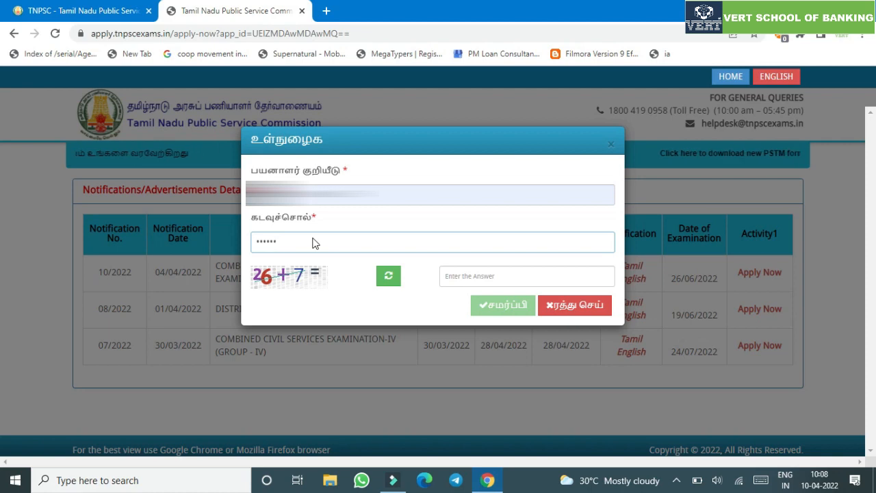
pyautogui.write('••')
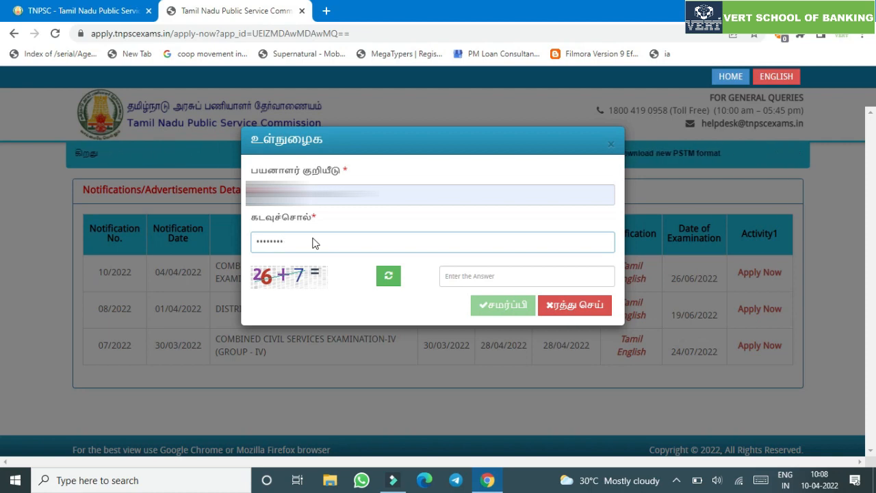
pyautogui.write('••')
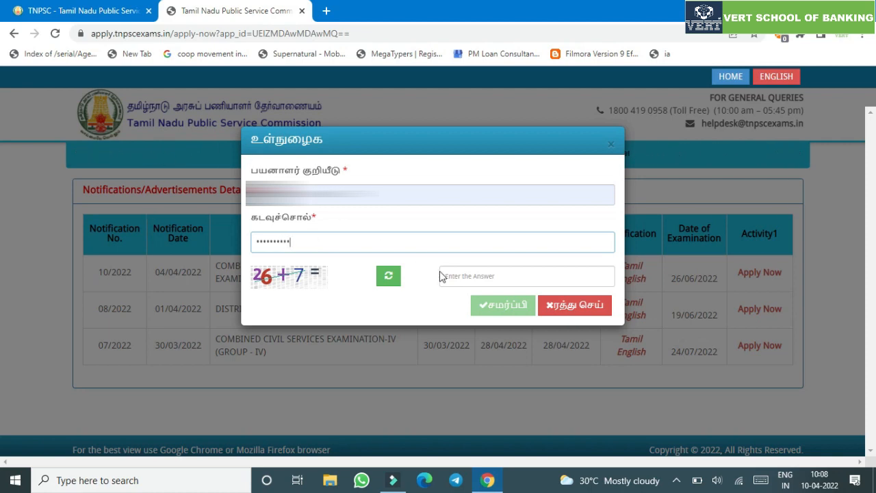
pyautogui.click(442, 276)
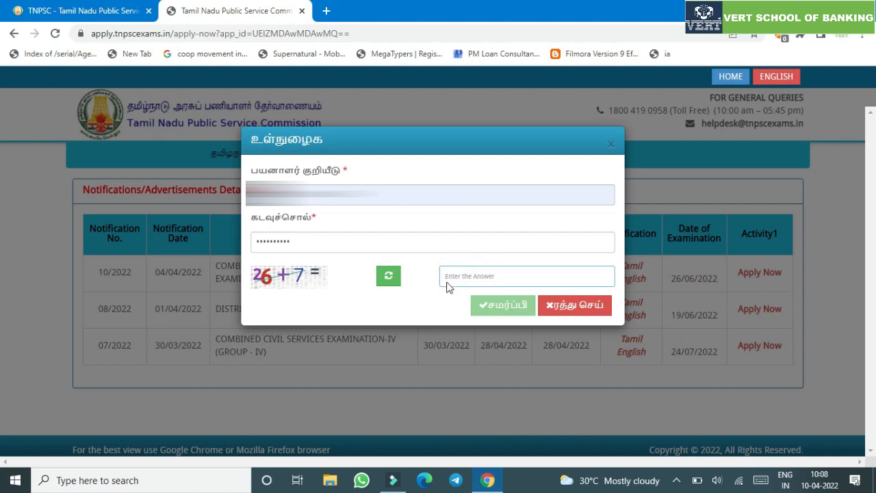
pyautogui.write('33')
pyautogui.click(497, 306)
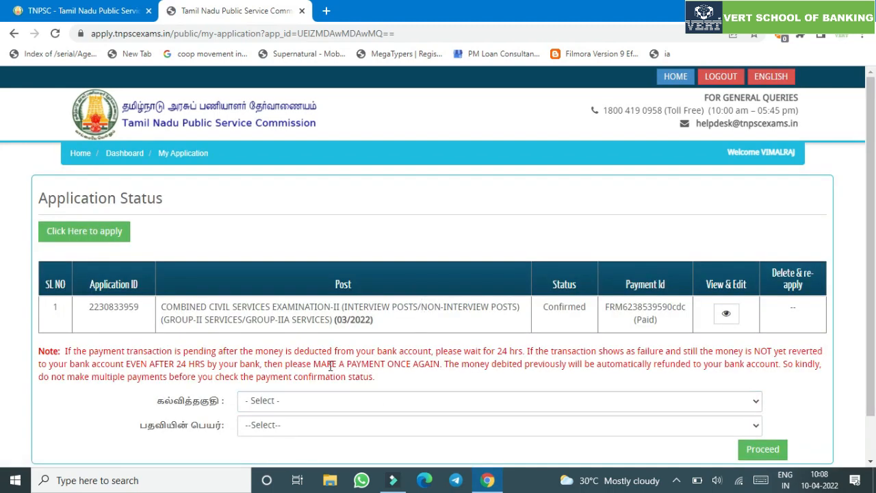
# - Select Degree in Social Work and the DISTRICT CHILD PROTECTION OFFICER post, then proceed
pyautogui.scroll(-2, 331, 366)
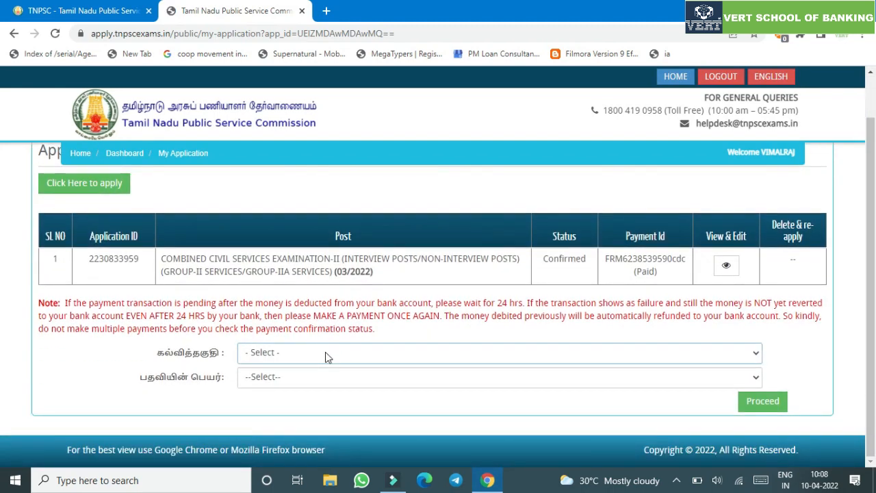
pyautogui.click(322, 353)
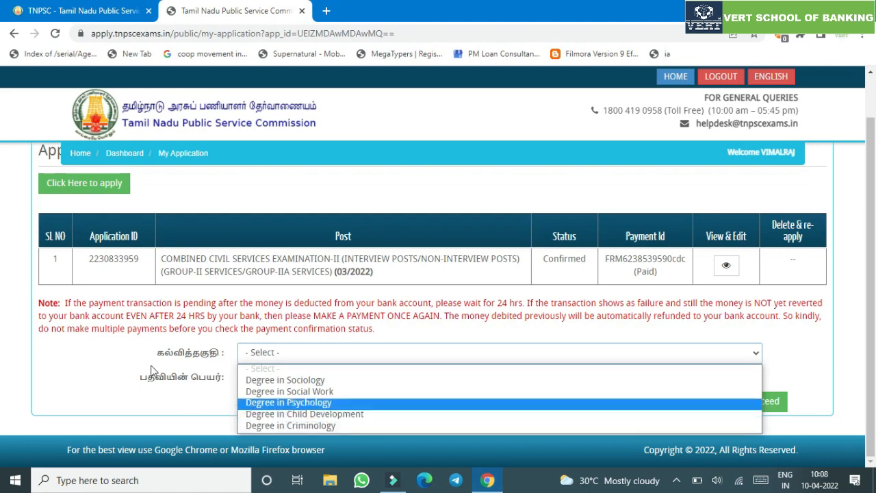
pyautogui.click(311, 391)
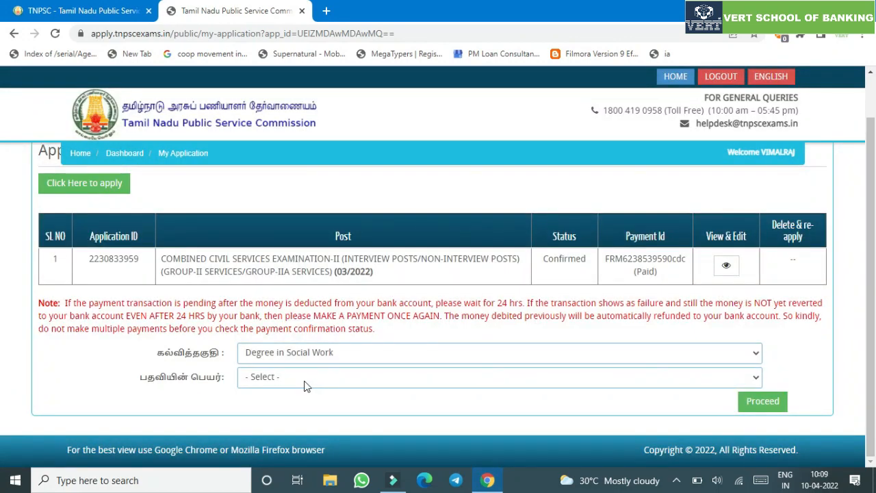
pyautogui.click(306, 377)
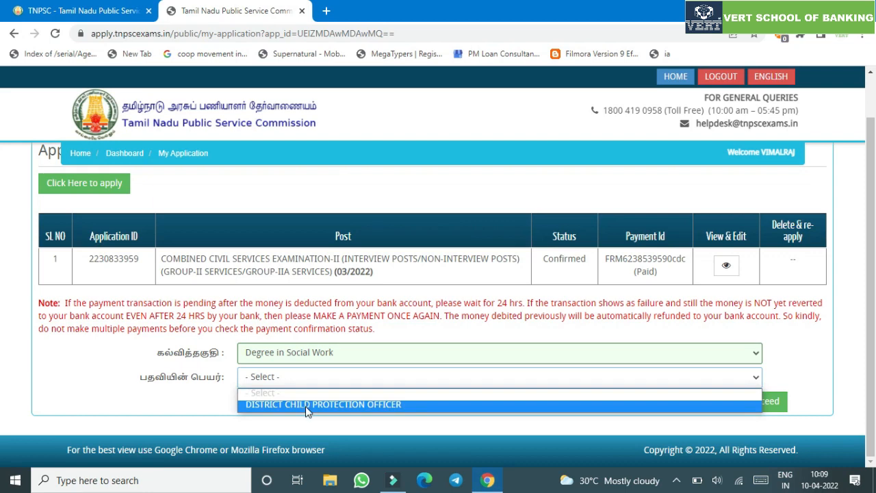
pyautogui.click(306, 404)
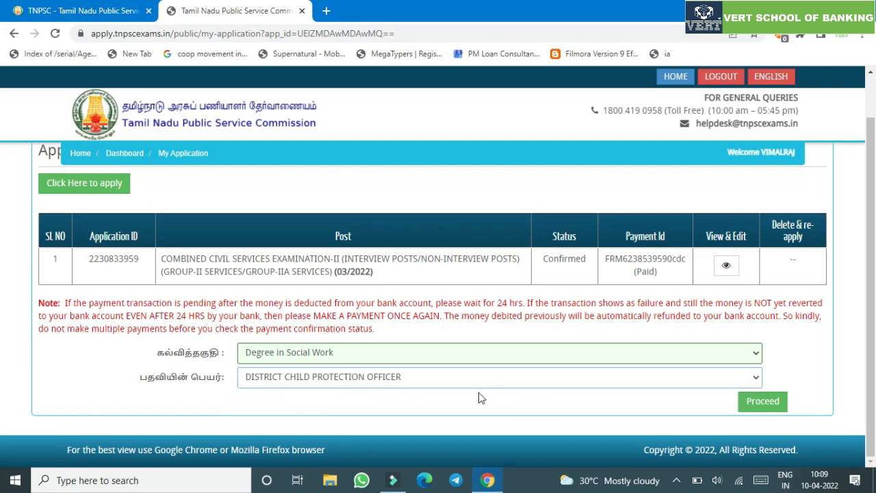
pyautogui.click(763, 402)
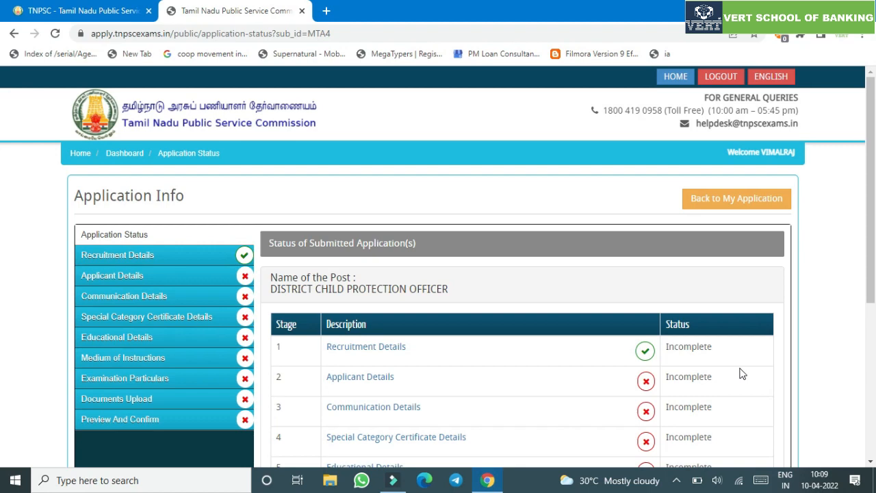
# - Review the Application Status table and continue to the Recruitment Details stage
pyautogui.scroll(-2, 591, 309)
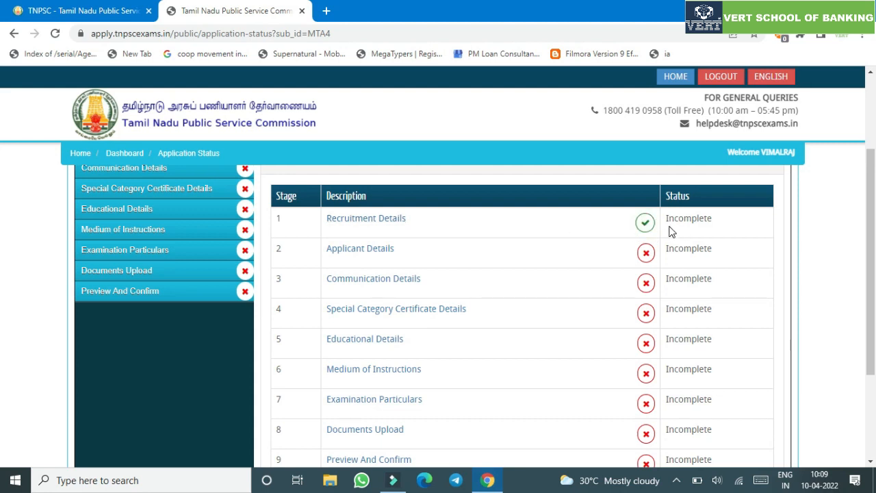
pyautogui.scroll(-1, 671, 247)
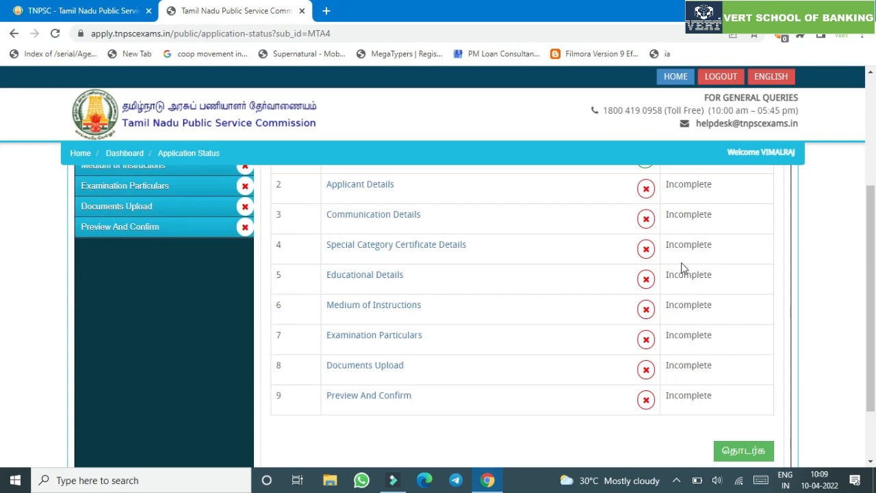
pyautogui.scroll(1, 650, 268)
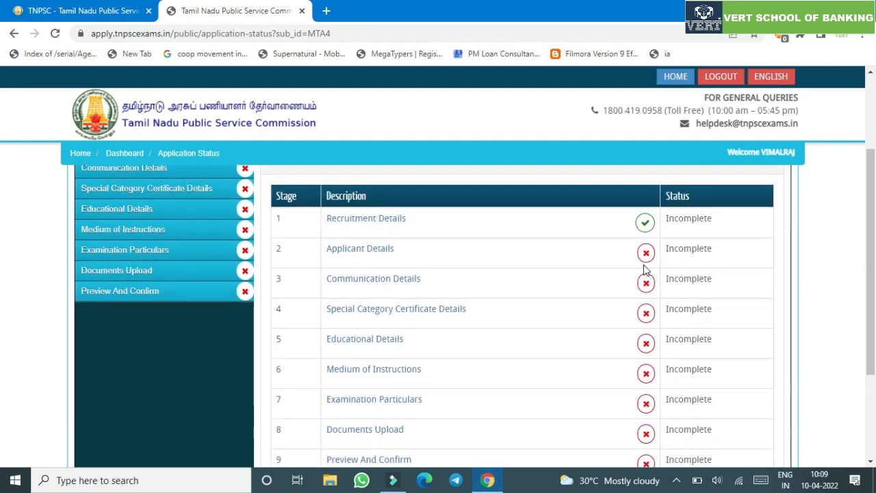
pyautogui.scroll(-2, 643, 269)
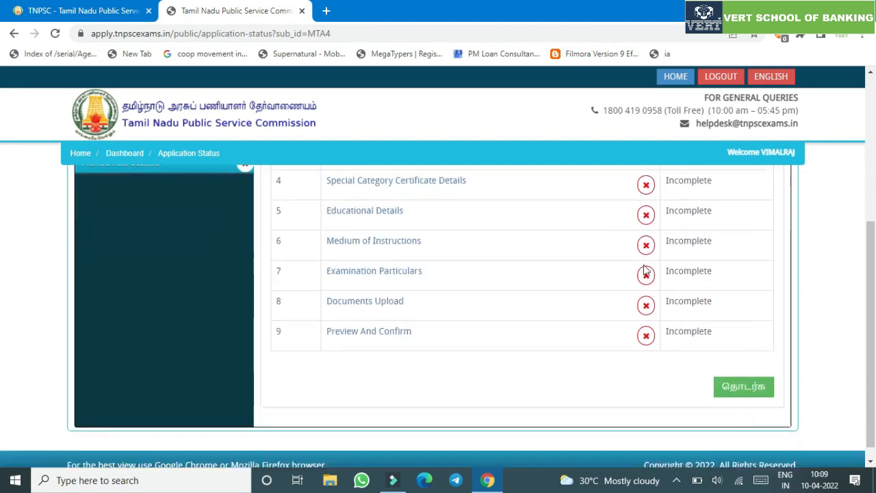
pyautogui.click(742, 388)
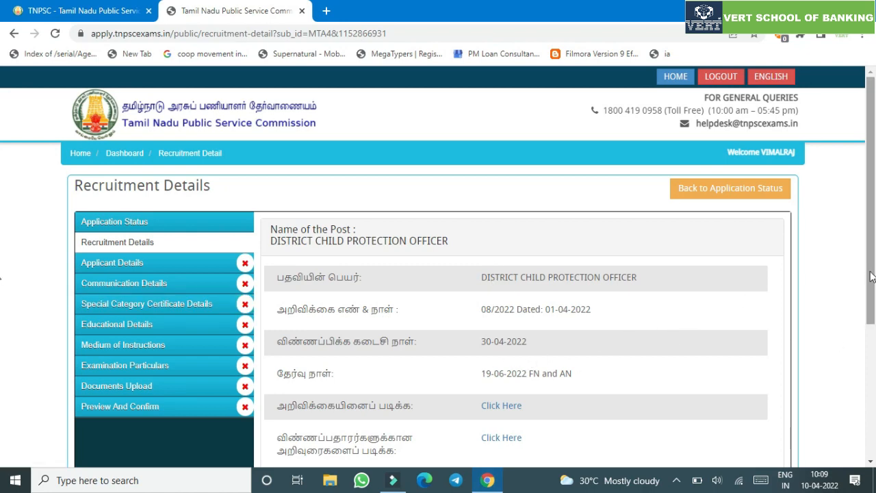
# - Tick the recruitment declaration checkbox and save the Recruitment Details
pyautogui.moveTo(871, 276); pyautogui.dragTo(872, 339)
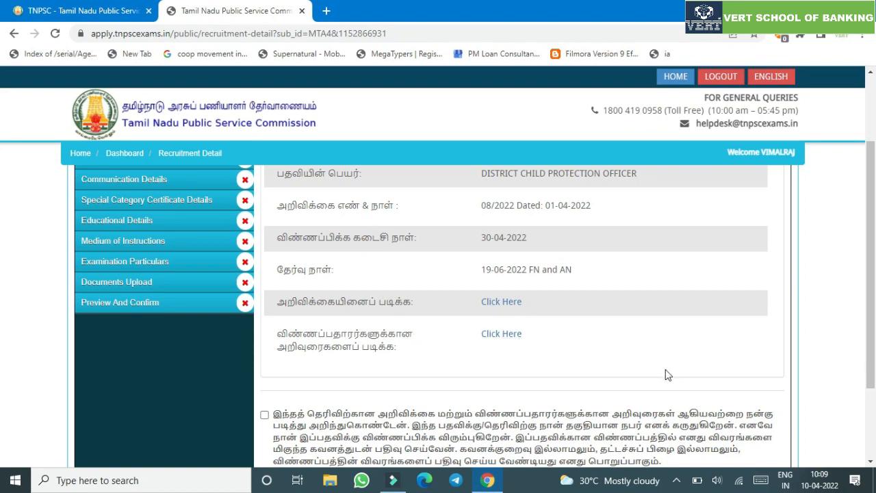
pyautogui.scroll(-3, 313, 264)
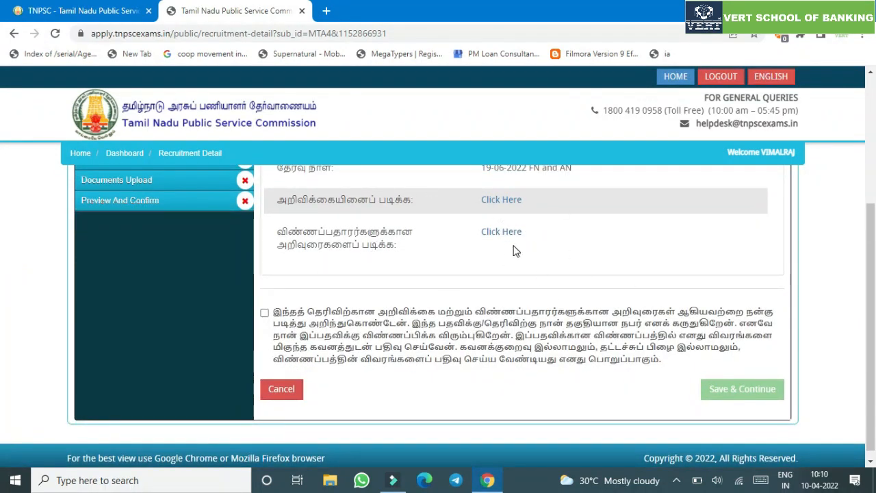
pyautogui.click(265, 312)
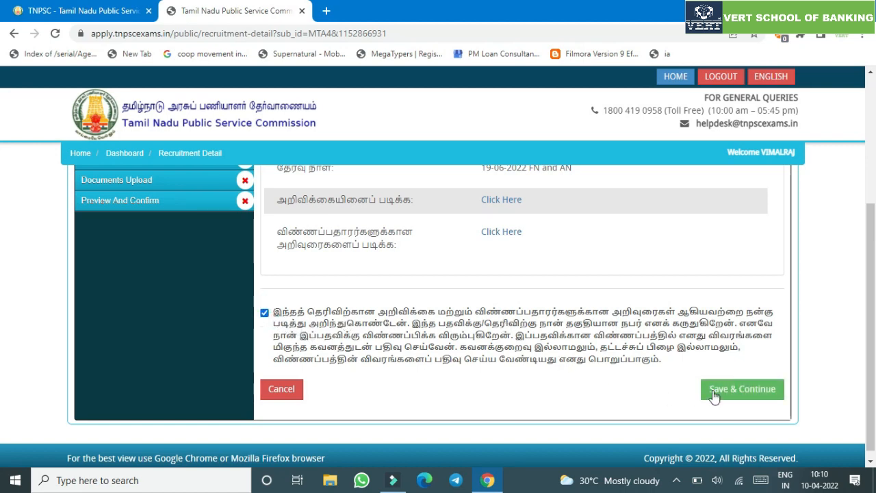
pyautogui.click(743, 389)
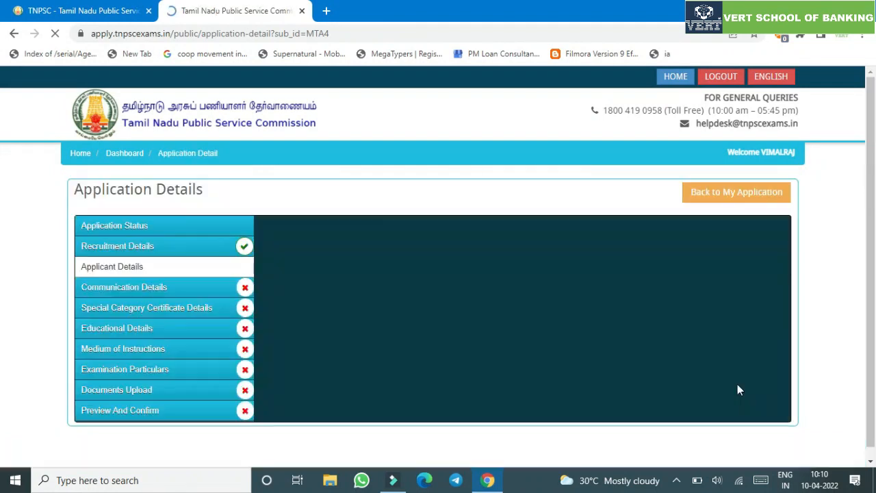
# - Scroll to the photo and signature upload section and launch Choose Photo
pyautogui.scroll(-2, 356, 307)
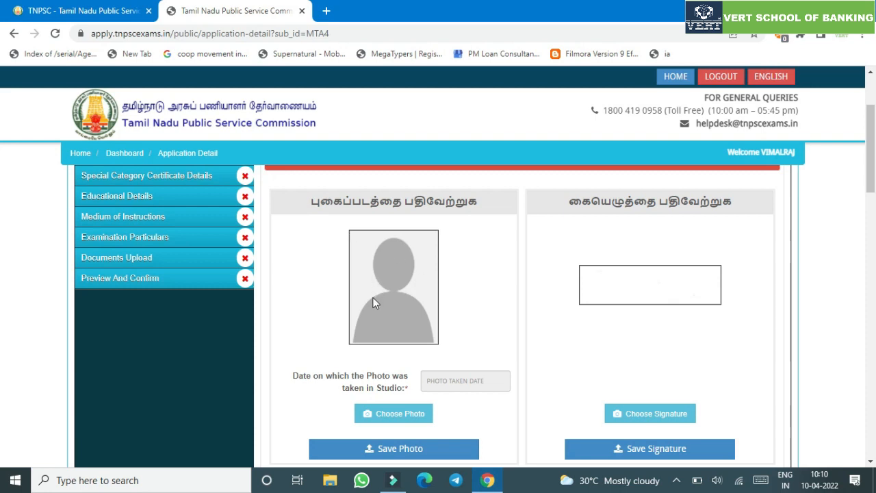
pyautogui.scroll(-1, 375, 303)
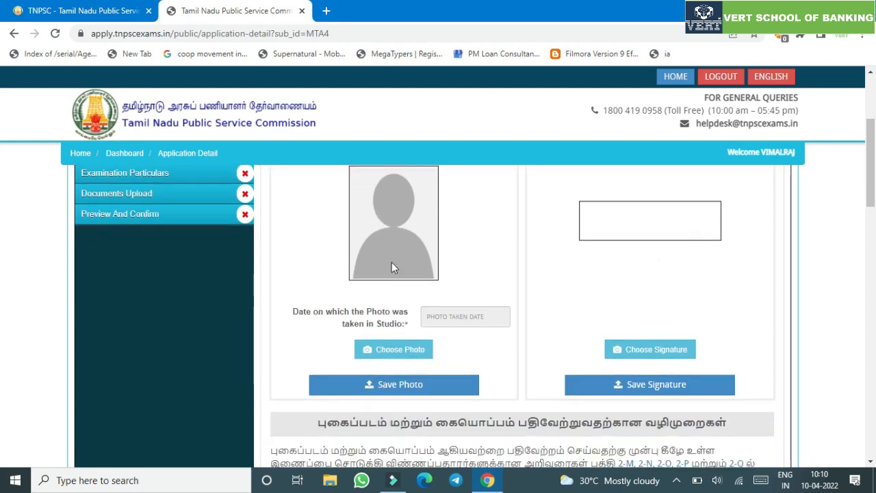
pyautogui.click(412, 339)
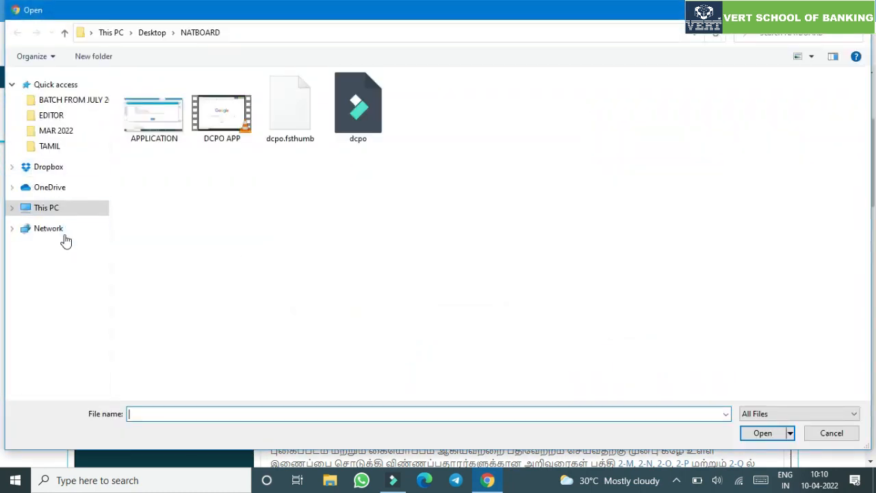
# - Pick the applicant's photo file from the VERTTECH7 network computer
pyautogui.click(59, 229)
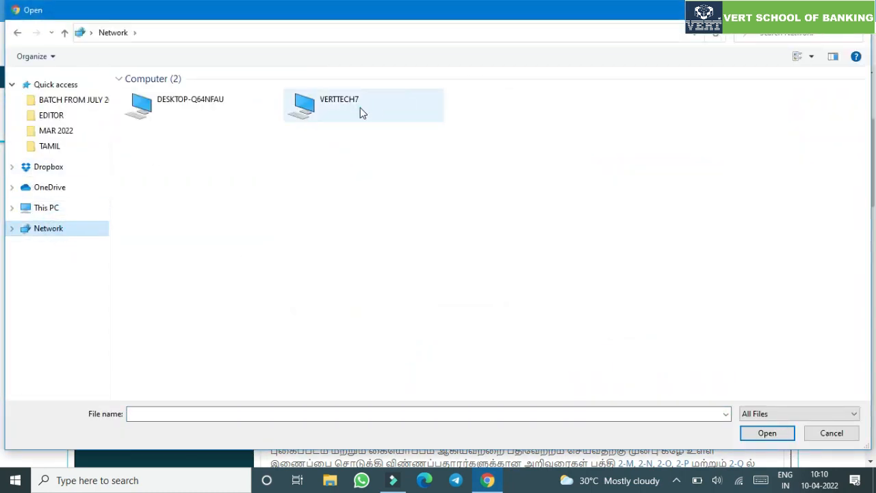
pyautogui.doubleClick(360, 108)
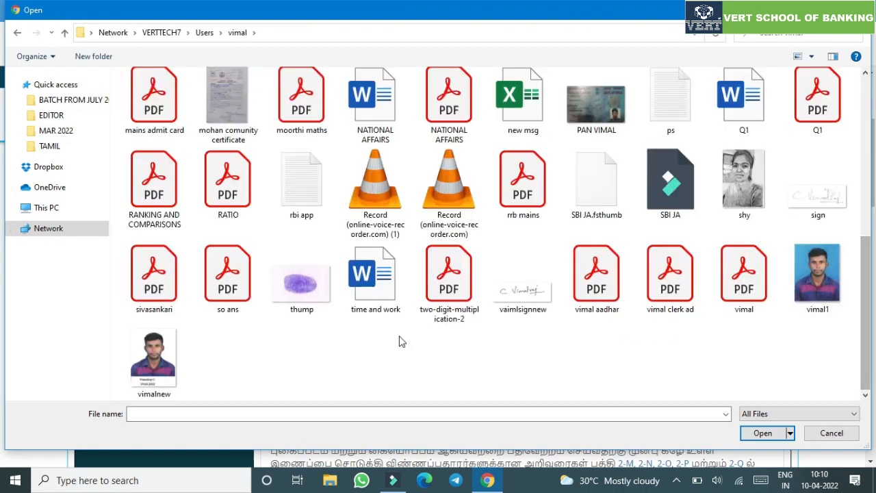
pyautogui.click(153, 358)
pyautogui.click(763, 433)
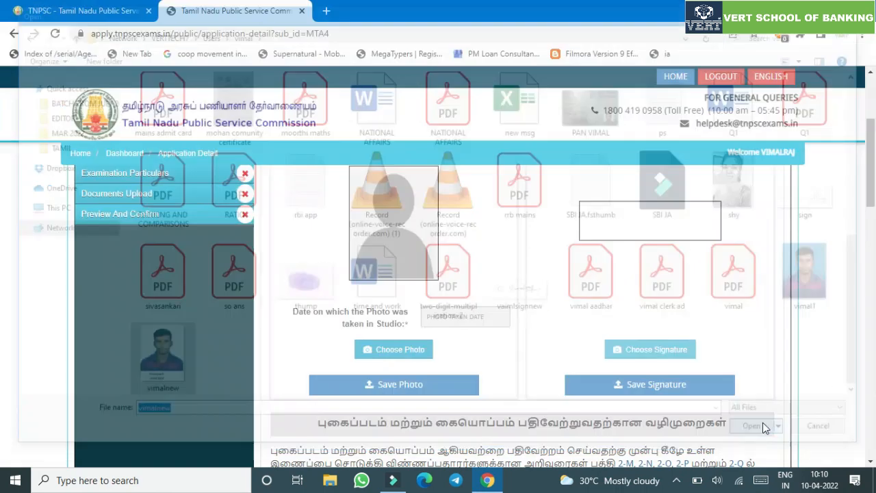
# - Set the photo date to 01-04-2022 and save the photo
pyautogui.click(457, 317)
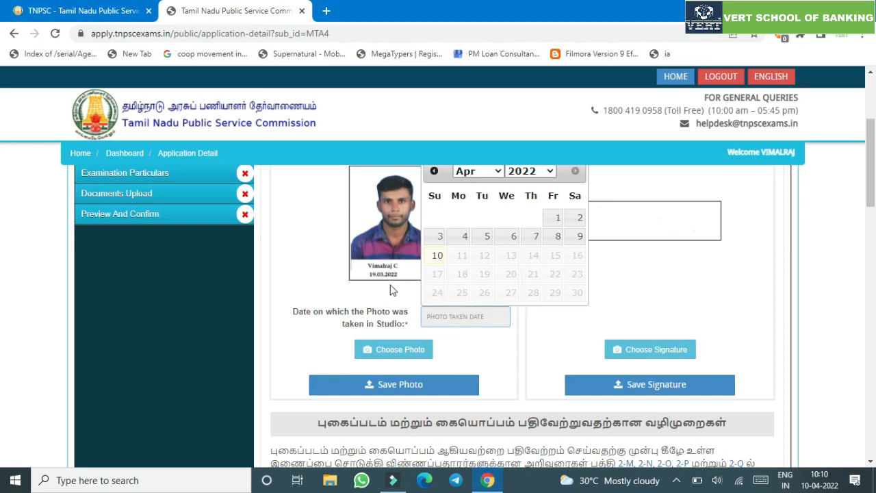
pyautogui.click(556, 219)
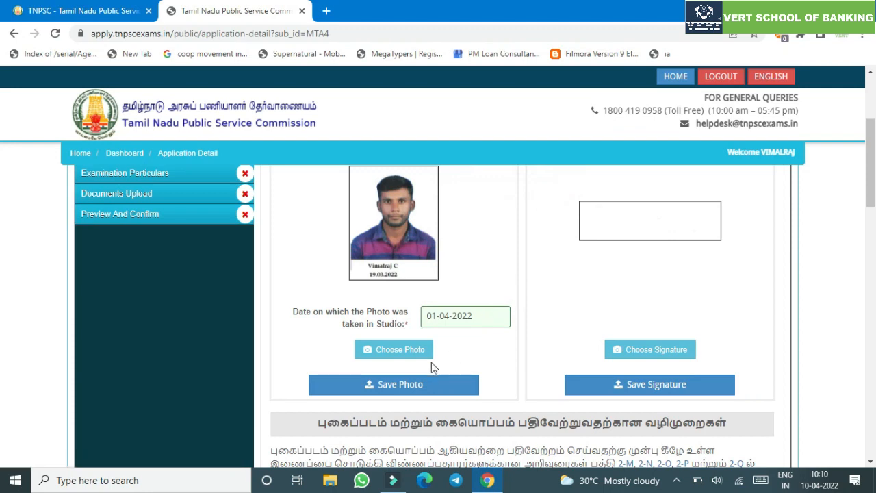
pyautogui.click(428, 380)
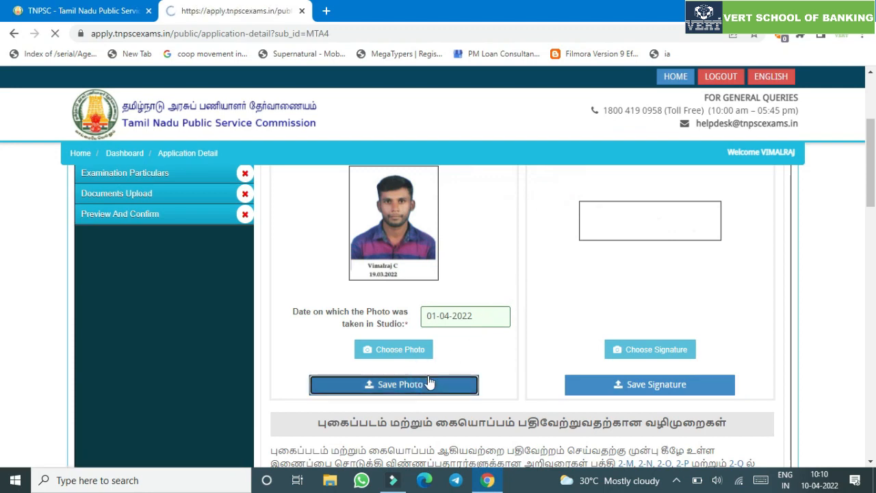
pyautogui.scroll(-3, 489, 342)
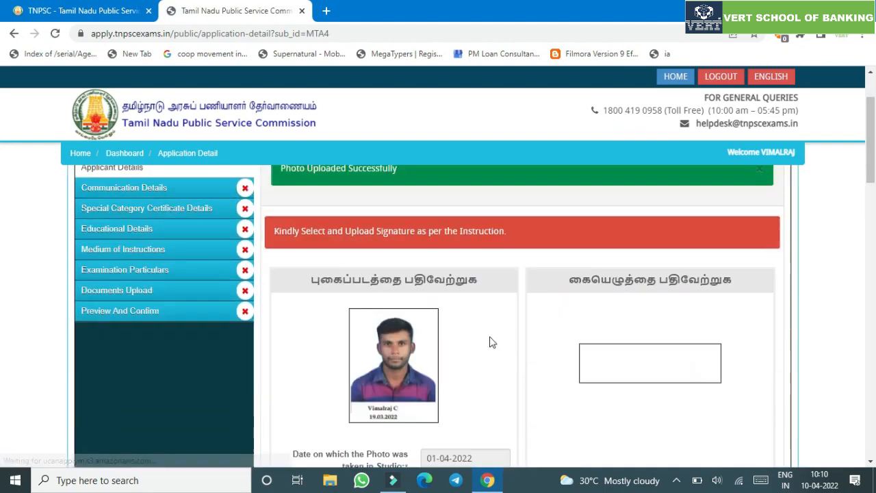
# - Select the vaimlsignnew signature image and save it as the applicant's signature
pyautogui.click(652, 388)
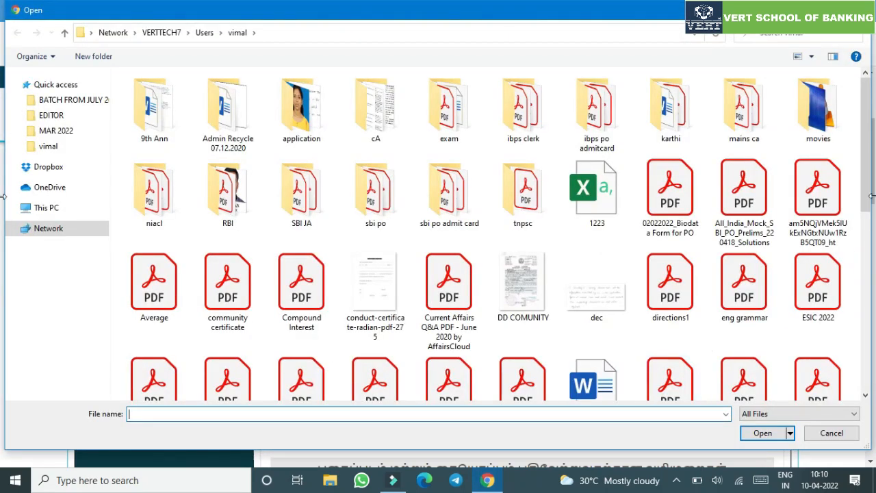
pyautogui.moveTo(867, 117); pyautogui.dragTo(869, 327)
pyautogui.click(523, 287)
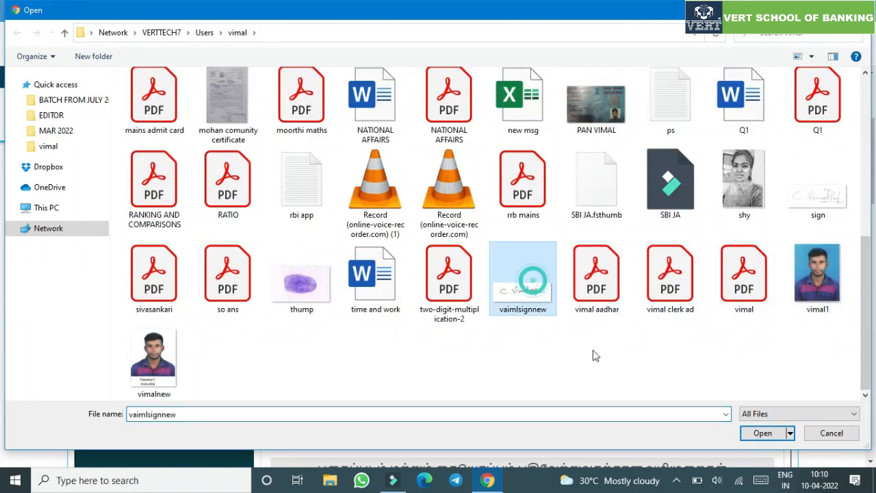
pyautogui.click(774, 433)
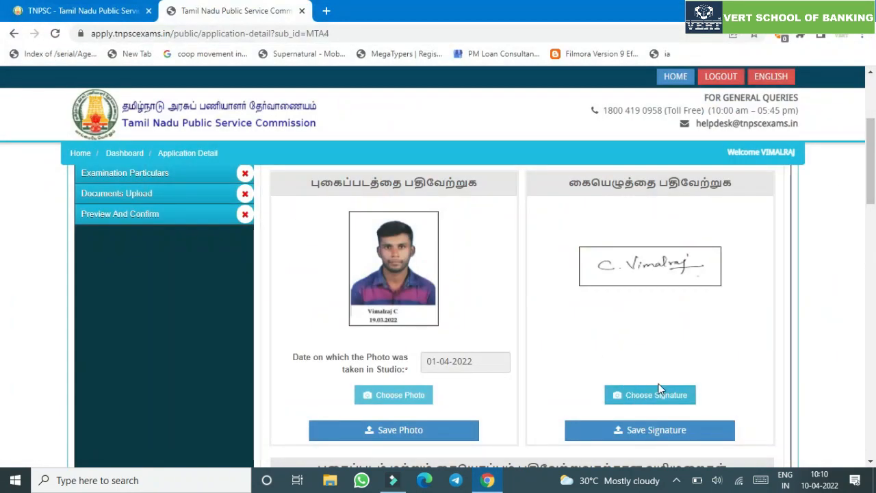
pyautogui.scroll(-2, 729, 267)
pyautogui.click(724, 266)
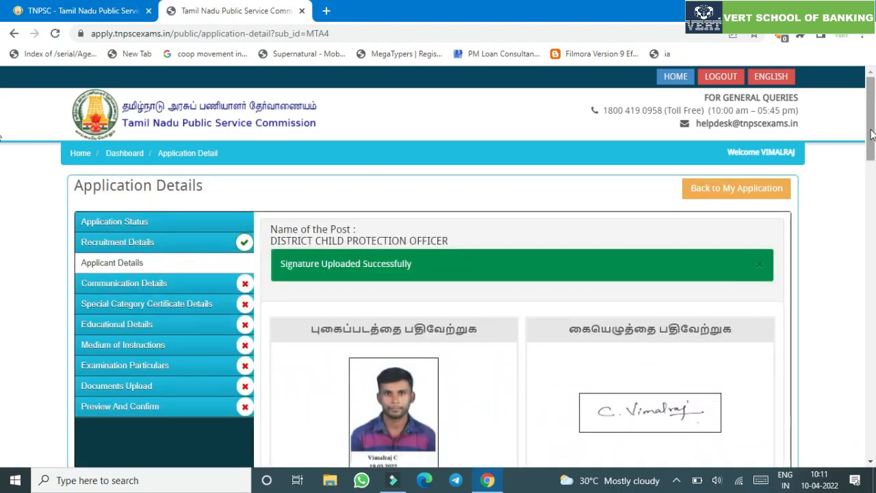
# - Enter the applicant's name and initial in the verification form
pyautogui.moveTo(871, 136)
pyautogui.mouseDown()
pyautogui.moveTo(867, 418)
pyautogui.moveTo(864, 410)
pyautogui.mouseUp()
pyautogui.click(503, 222)
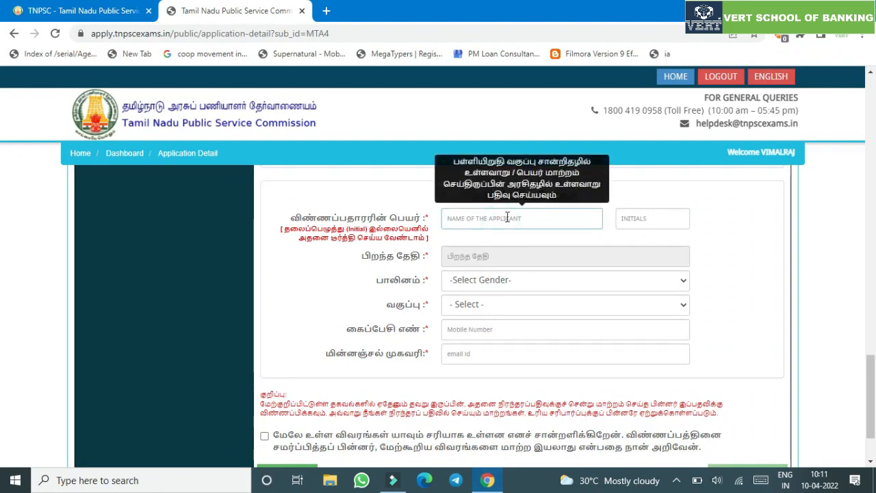
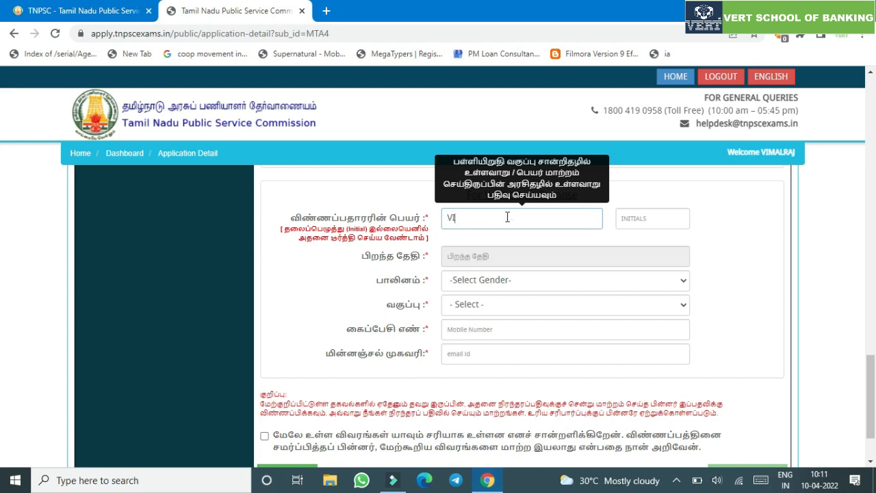
pyautogui.press('Tab')
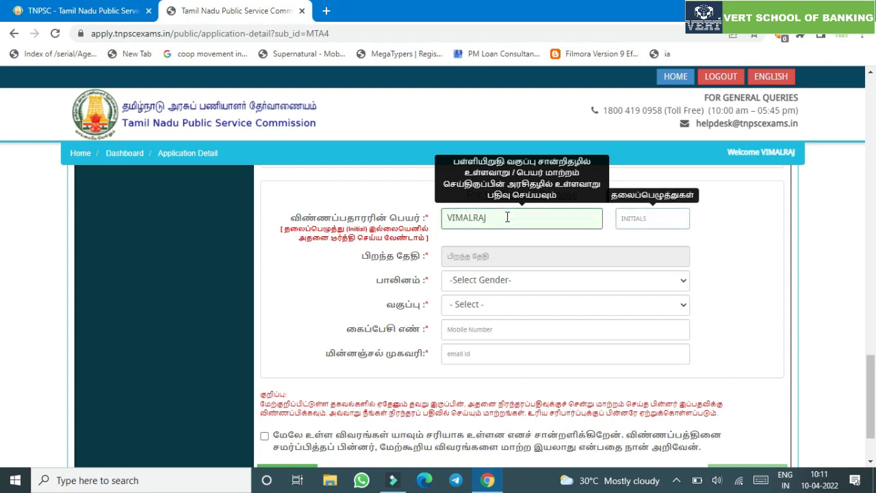
pyautogui.press('Tab')
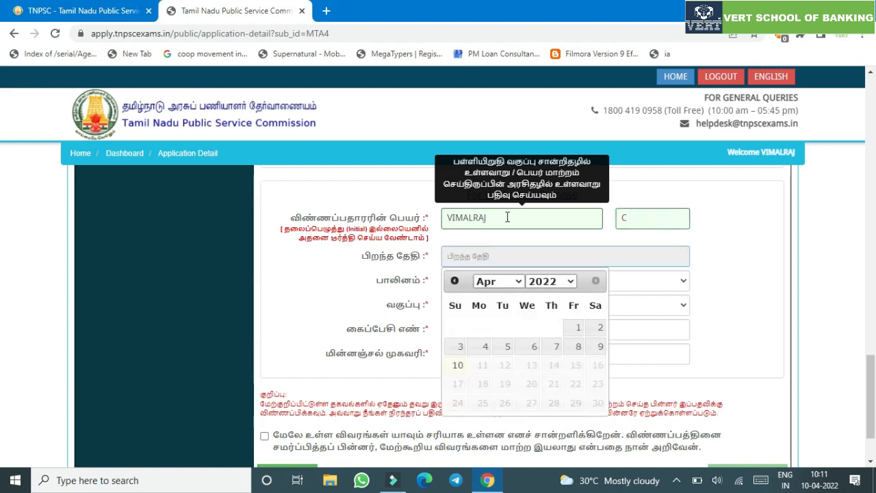
pyautogui.click(551, 281)
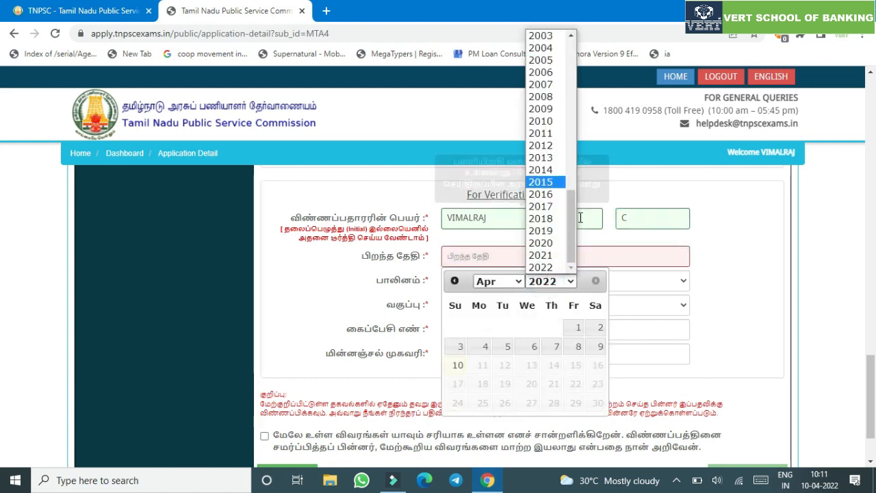
pyautogui.moveTo(574, 218); pyautogui.dragTo(570, 158)
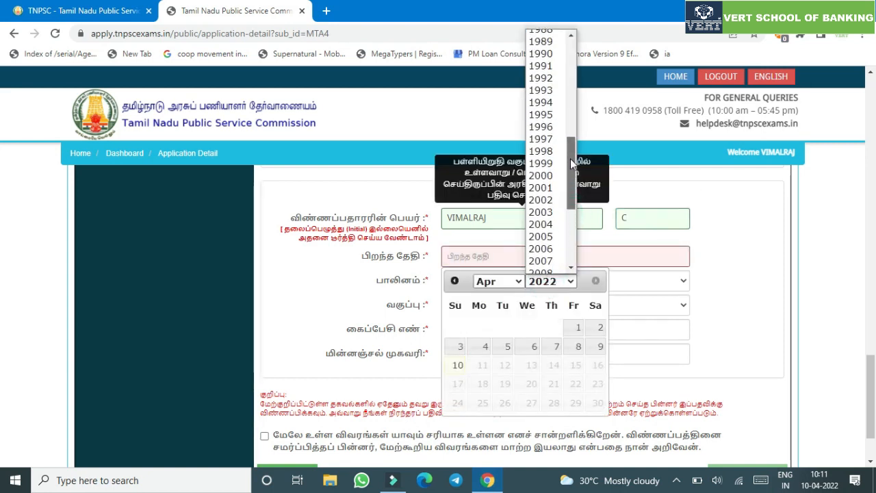
pyautogui.click(553, 103)
pyautogui.click(514, 283)
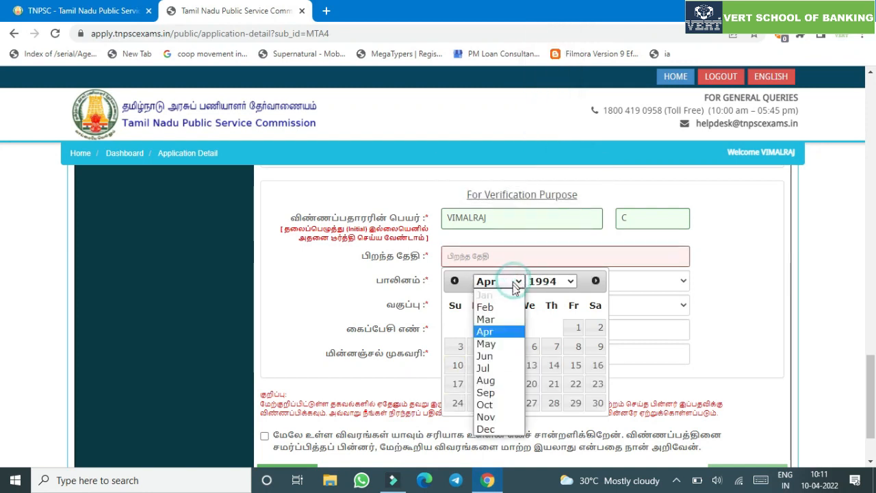
pyautogui.click(494, 386)
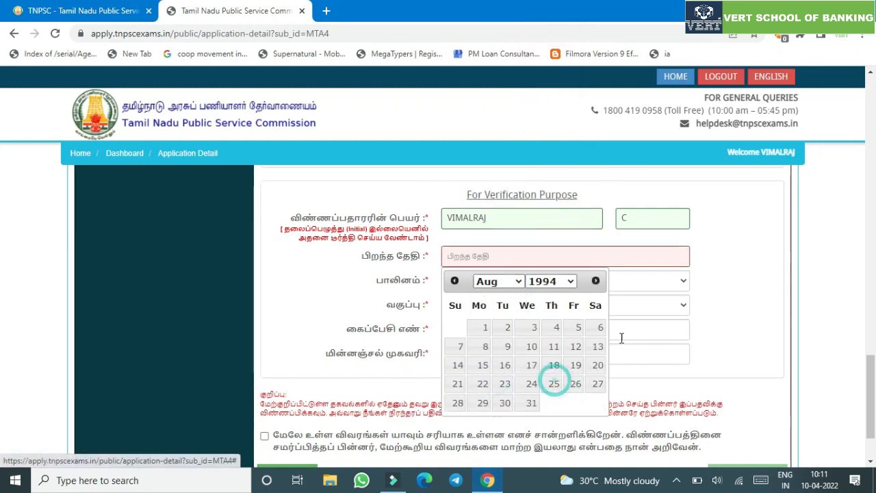
pyautogui.click(554, 383)
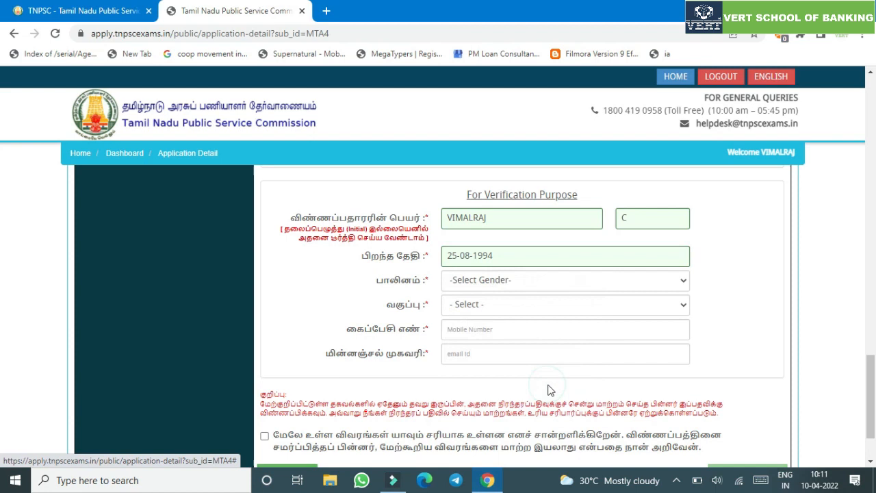
pyautogui.click(500, 280)
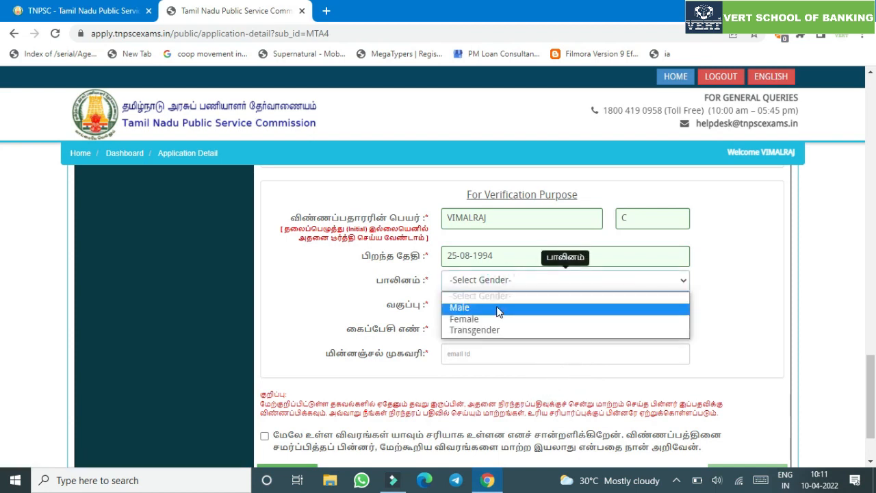
# - Set gender to Male and community to Most Backward Class (MBC)
pyautogui.click(498, 309)
pyautogui.click(498, 306)
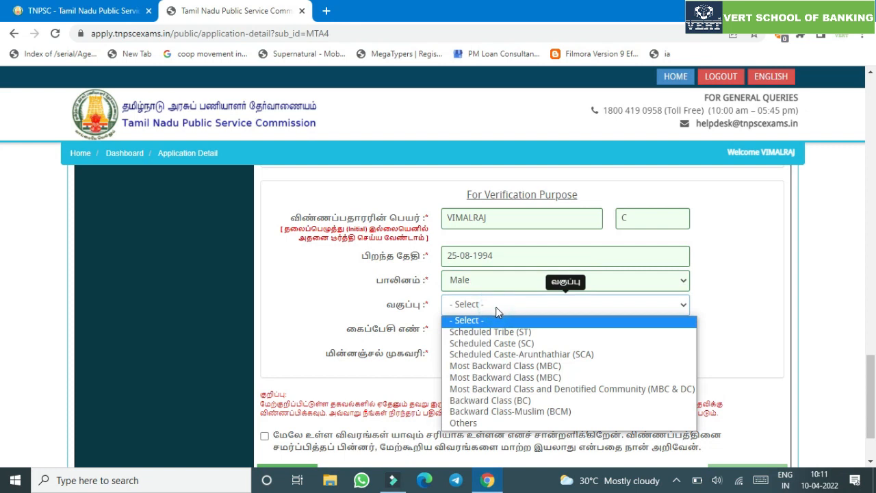
pyautogui.click(507, 377)
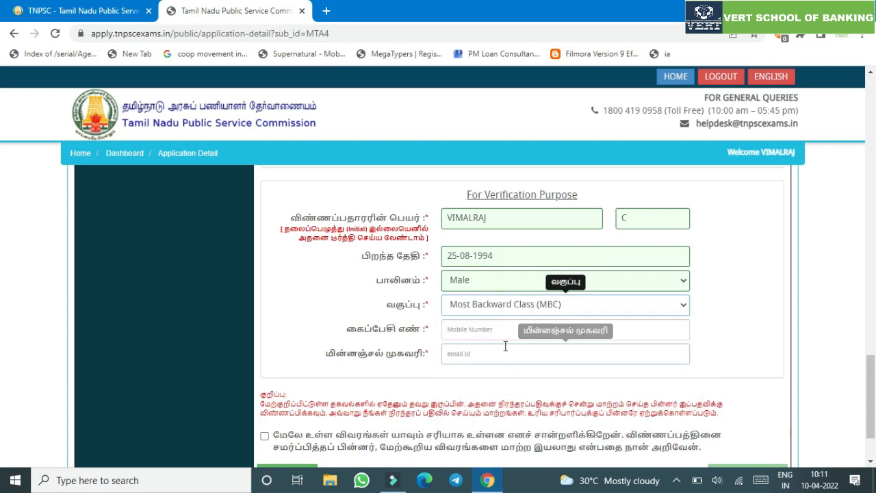
pyautogui.click(505, 351)
# - Enter the applicant's mobile number and e-mail address
pyautogui.click(497, 331)
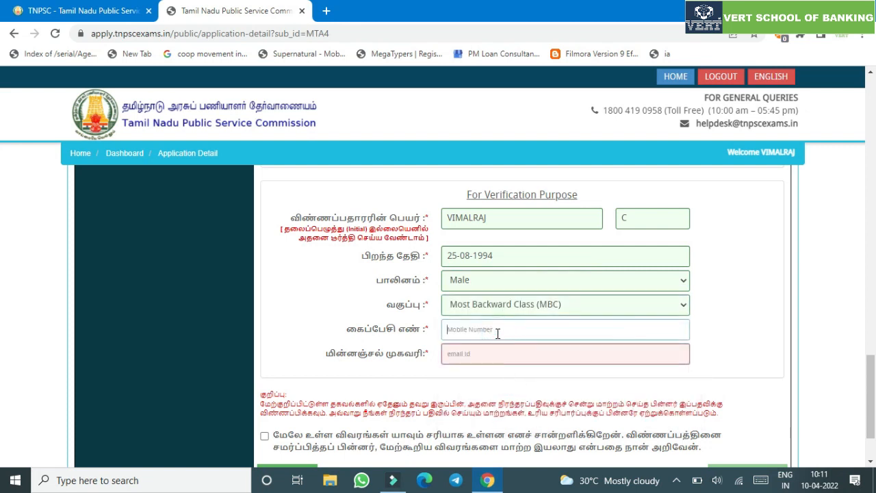
pyautogui.write('99')
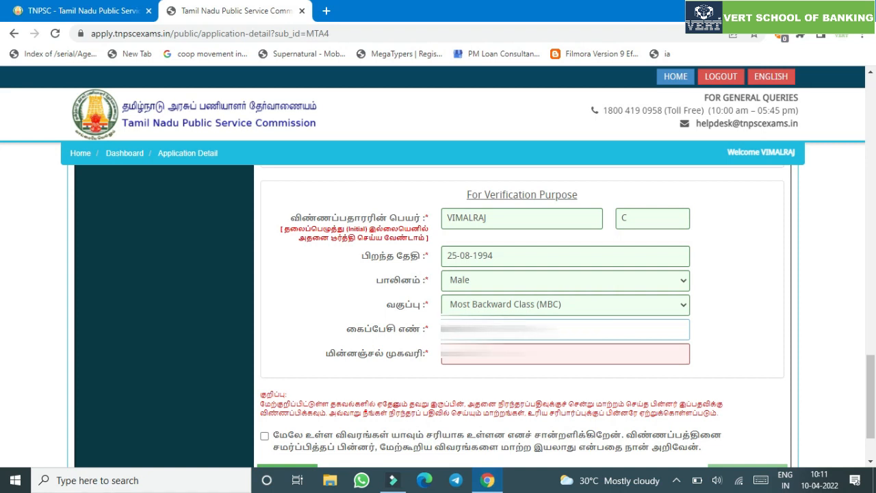
pyautogui.click(490, 361)
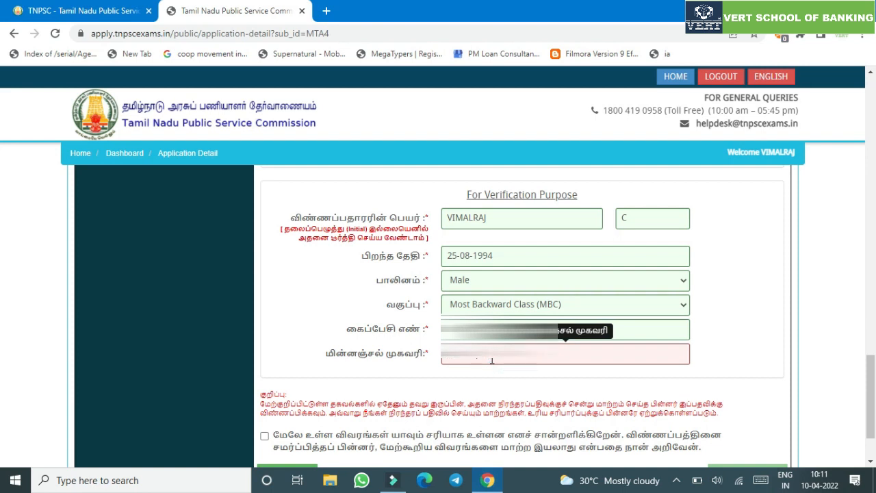
pyautogui.write('@')
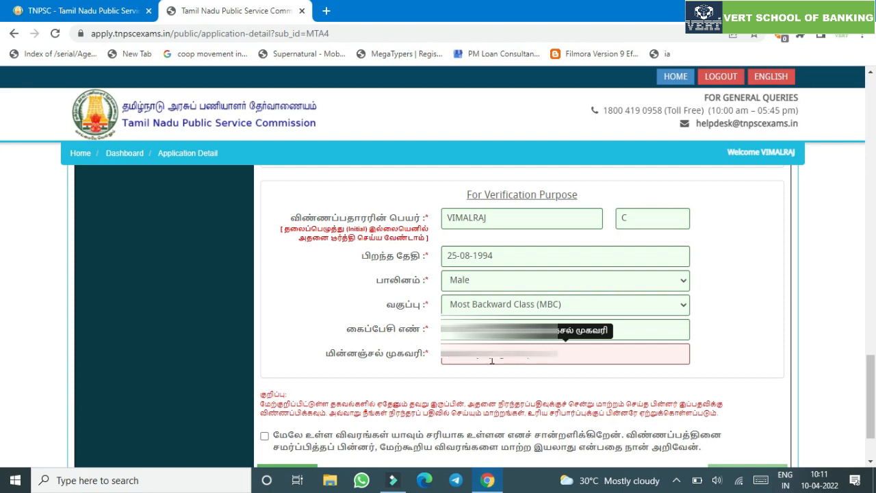
pyautogui.click(780, 303)
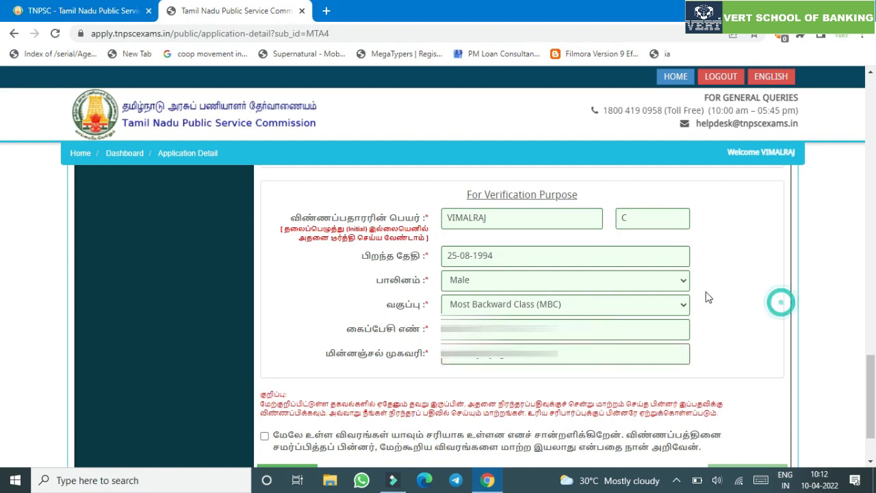
# - Accept the declaration and save the applicant details
pyautogui.scroll(-2, 595, 268)
pyautogui.click(317, 361)
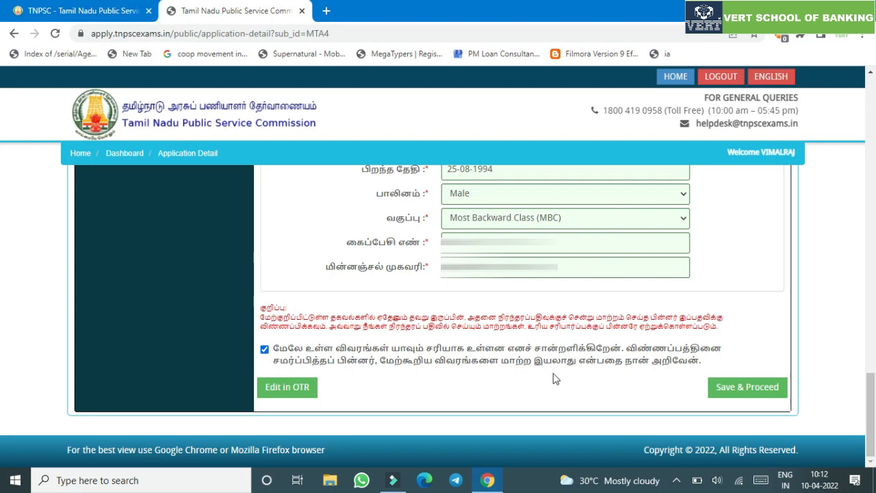
pyautogui.click(737, 400)
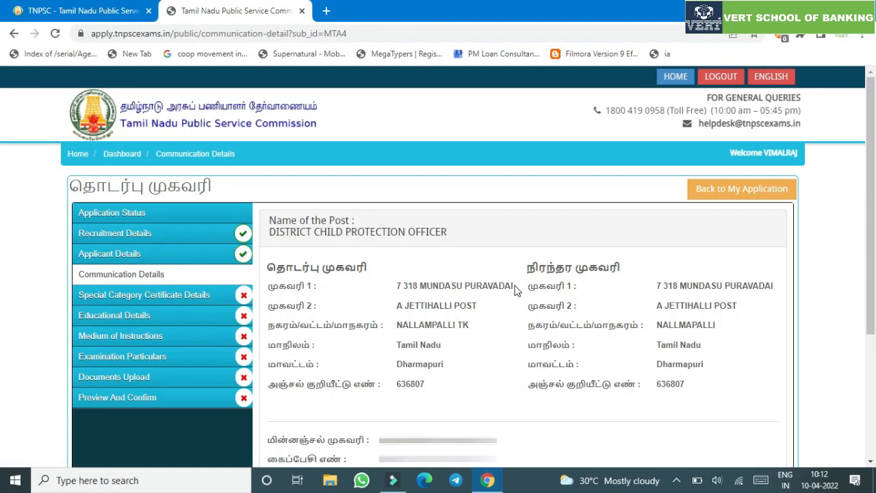
# - Tick the declaration below the addresses and save the communication details
pyautogui.scroll(-2, 1, 322)
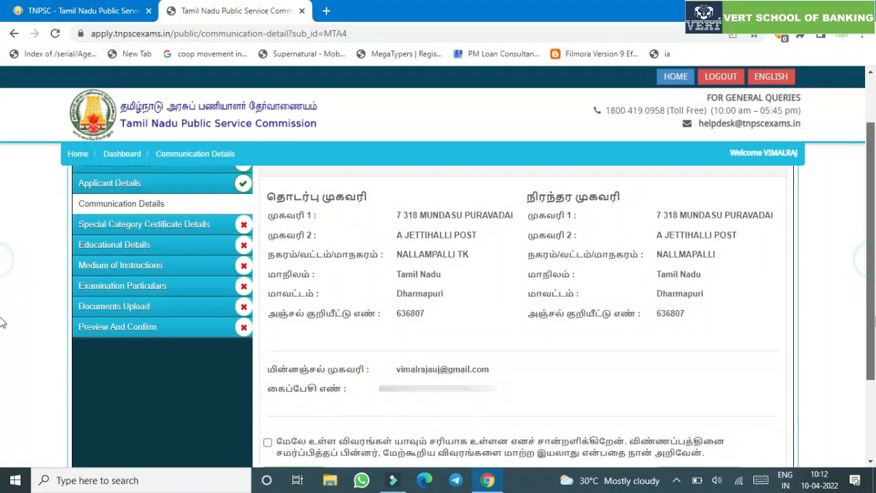
pyautogui.scroll(-1, 2, 322)
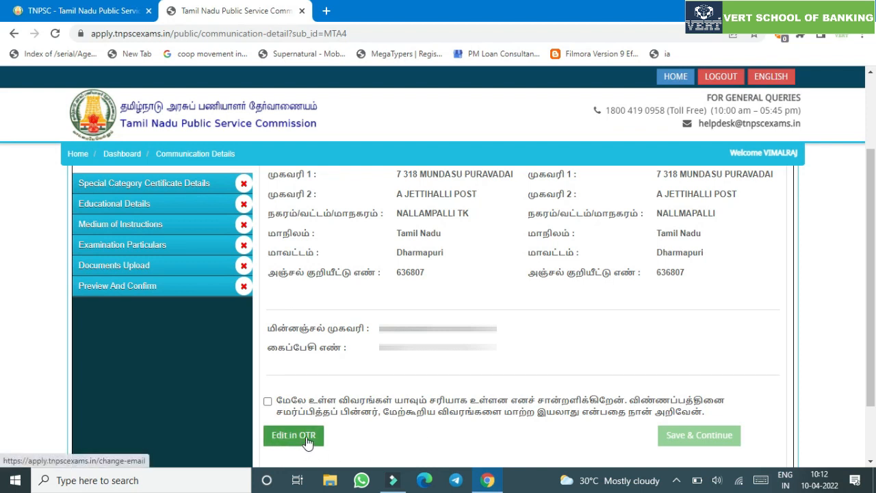
pyautogui.click(339, 411)
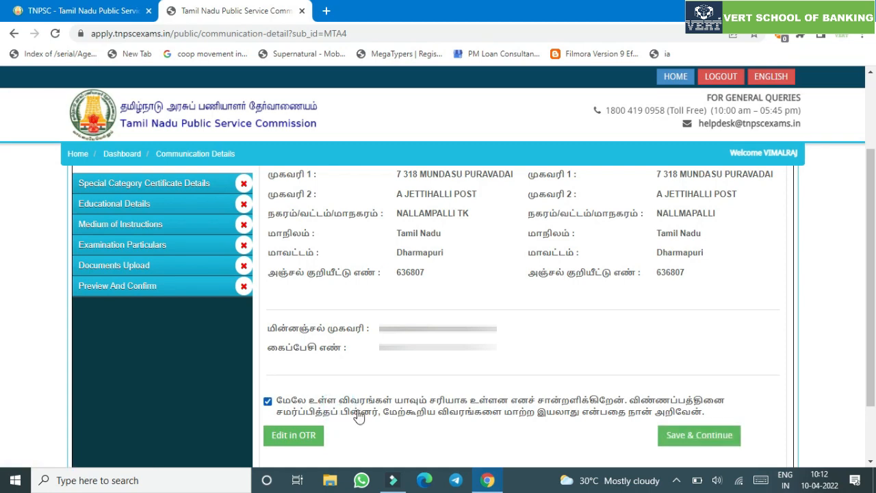
pyautogui.click(690, 444)
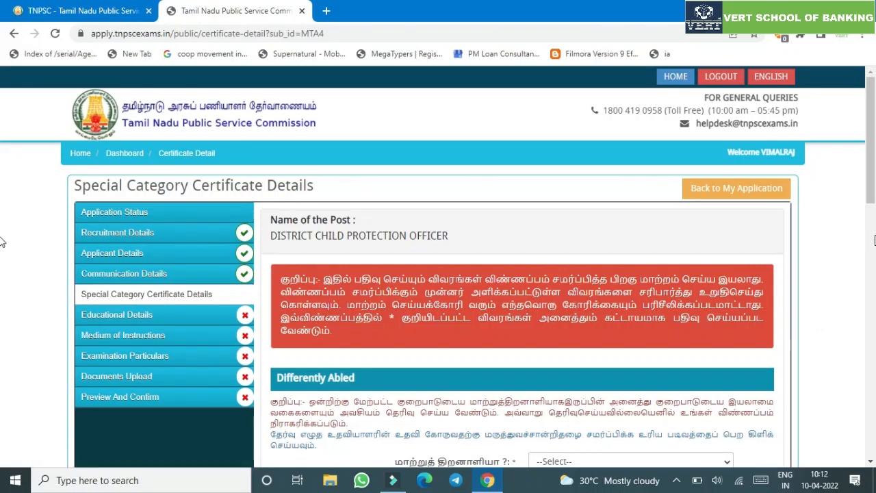
# - Answer No to differently abled and ex-serviceman, dismissing each alert
pyautogui.scroll(-2, 870, 205)
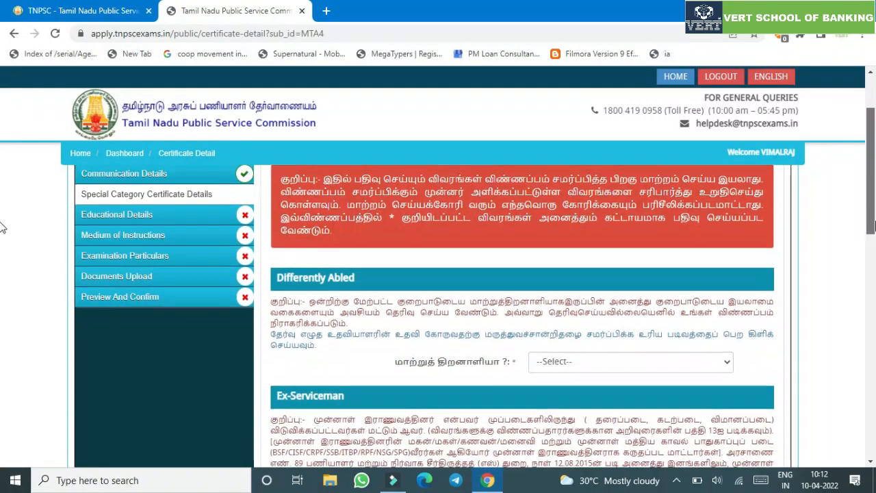
pyautogui.moveTo(874, 216); pyautogui.dragTo(874, 244)
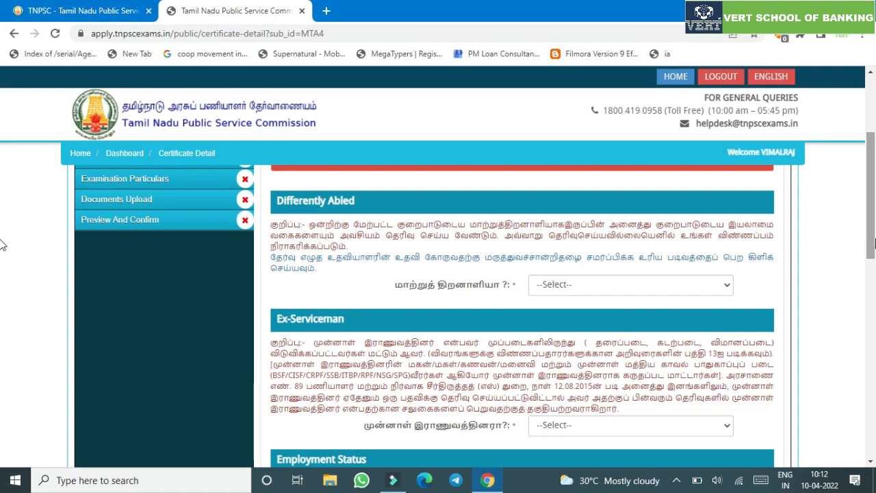
pyautogui.click(682, 283)
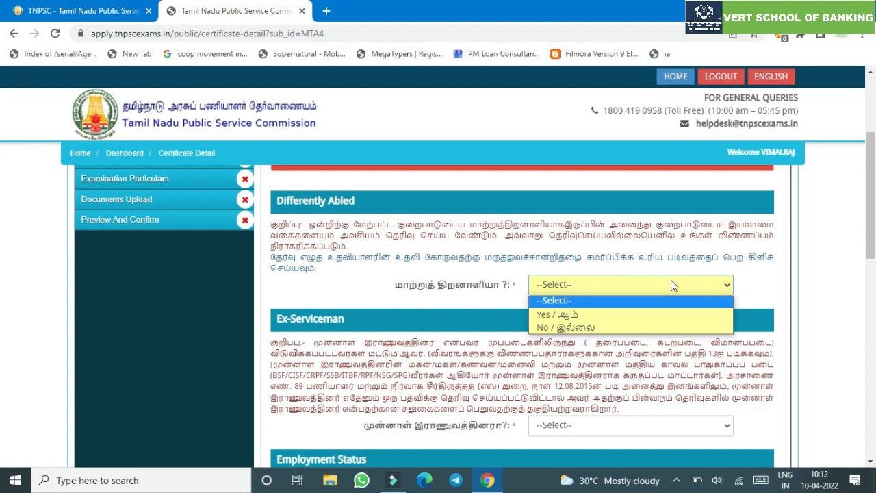
pyautogui.click(640, 324)
pyautogui.click(594, 312)
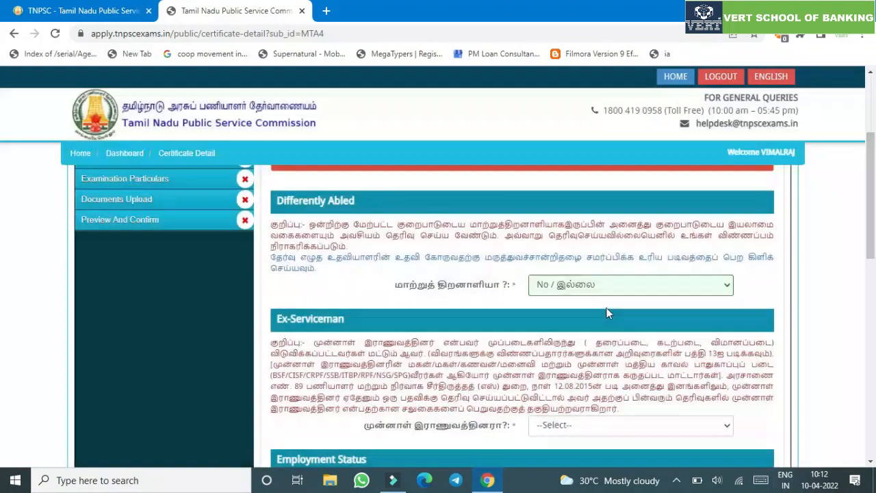
pyautogui.scroll(-1, 868, 260)
pyautogui.scroll(-2, 872, 268)
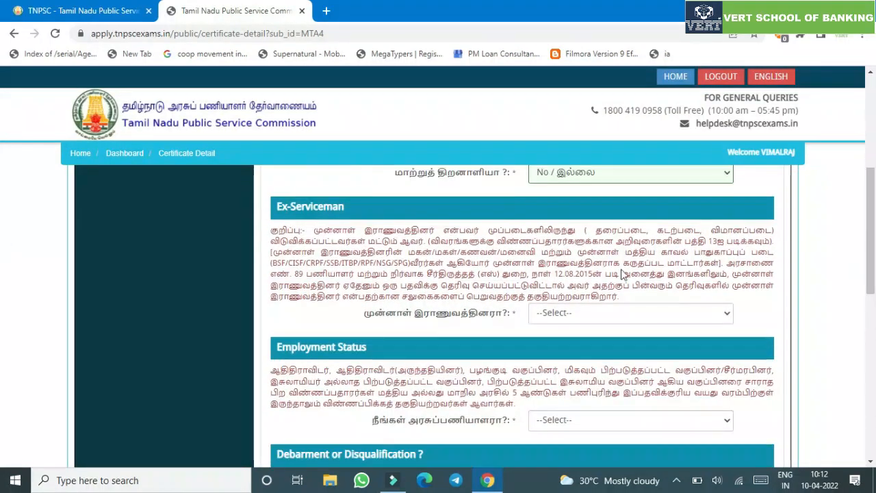
pyautogui.click(616, 312)
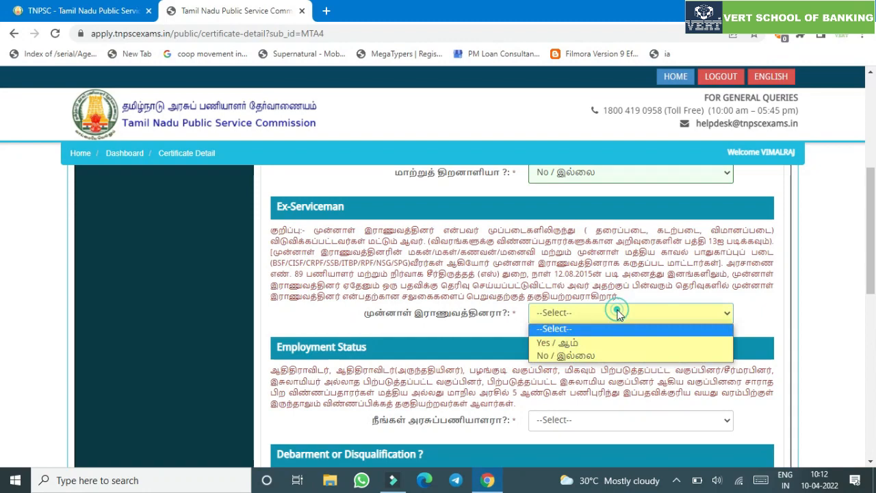
pyautogui.click(619, 356)
pyautogui.click(594, 298)
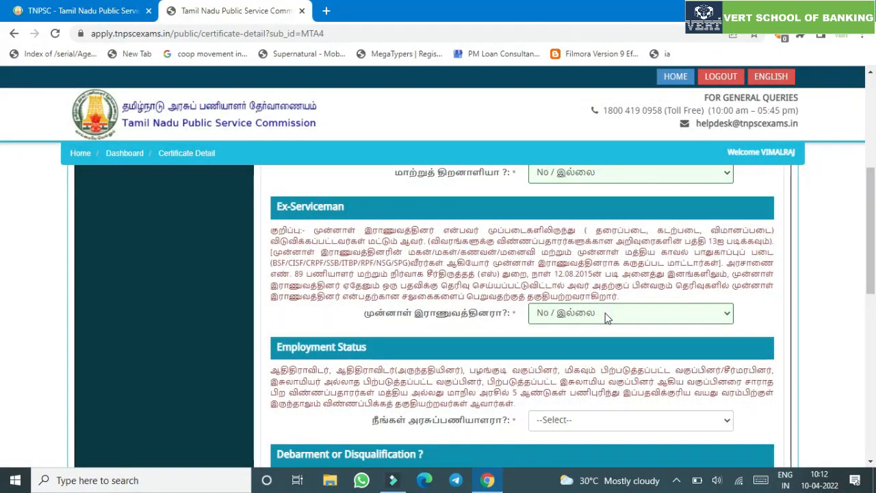
# - Answer No to government employee and set employment status to UNEMPLOYED
pyautogui.scroll(-1, 3, 267)
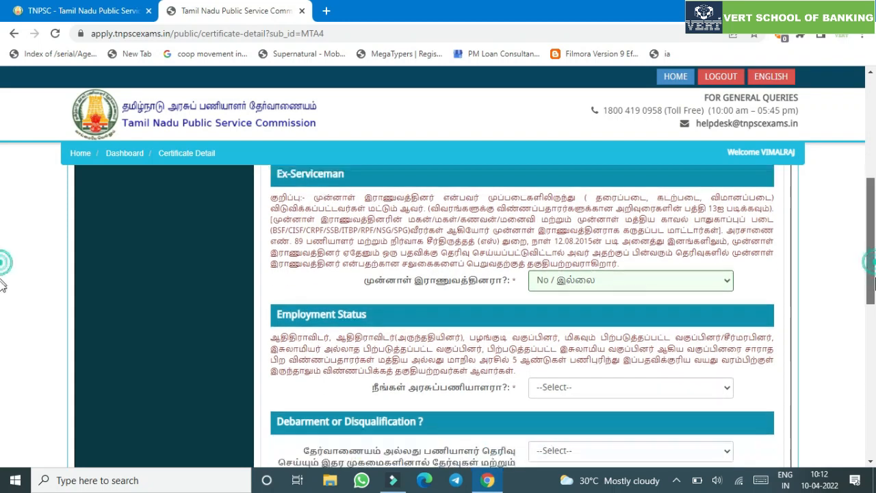
pyautogui.click(710, 353)
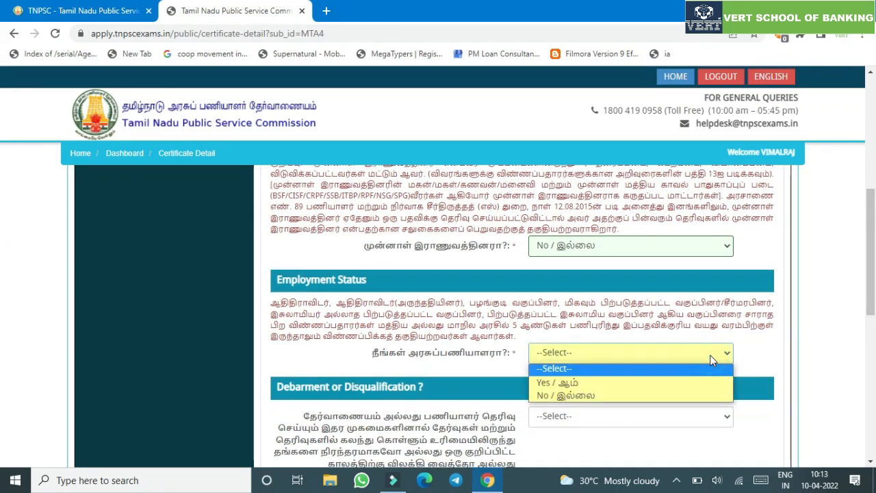
pyautogui.click(694, 395)
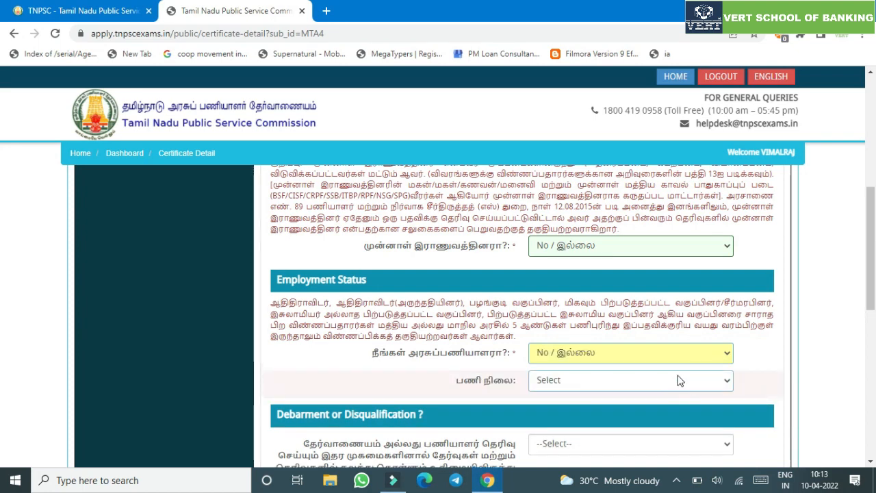
pyautogui.click(679, 380)
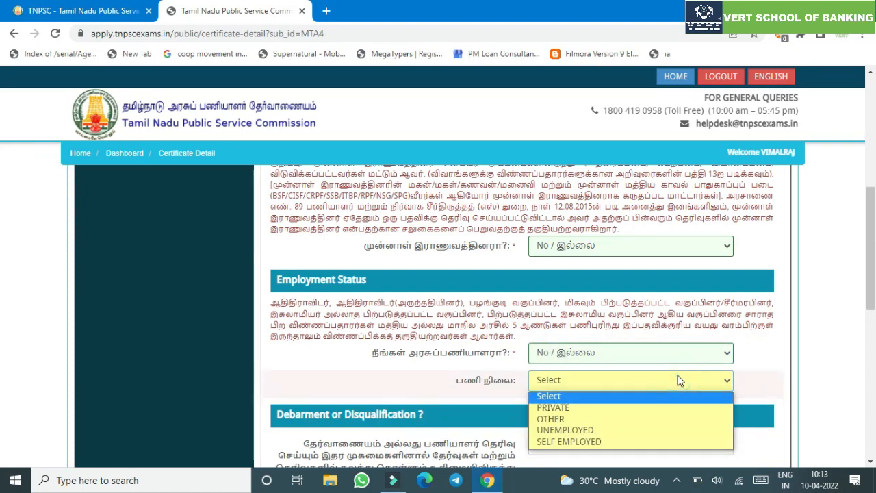
pyautogui.click(619, 434)
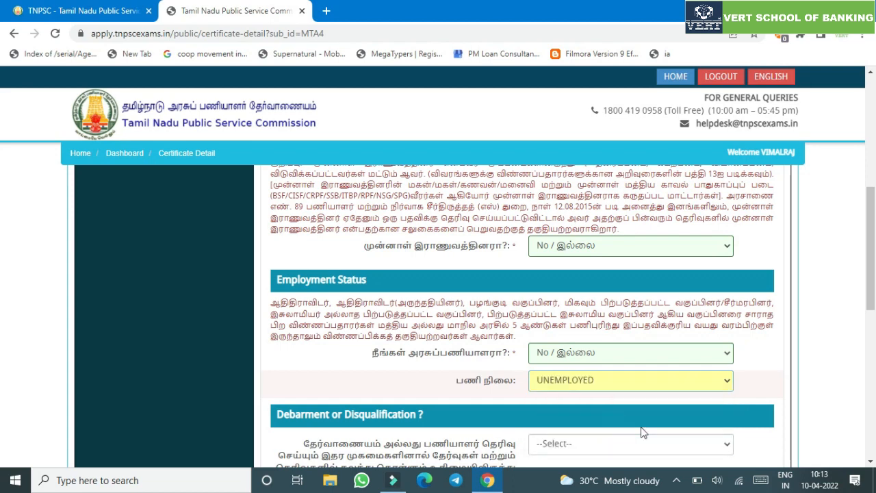
# - Answer No to debarment and criminal case, and Yes to physical standards
pyautogui.scroll(-3, 2, 353)
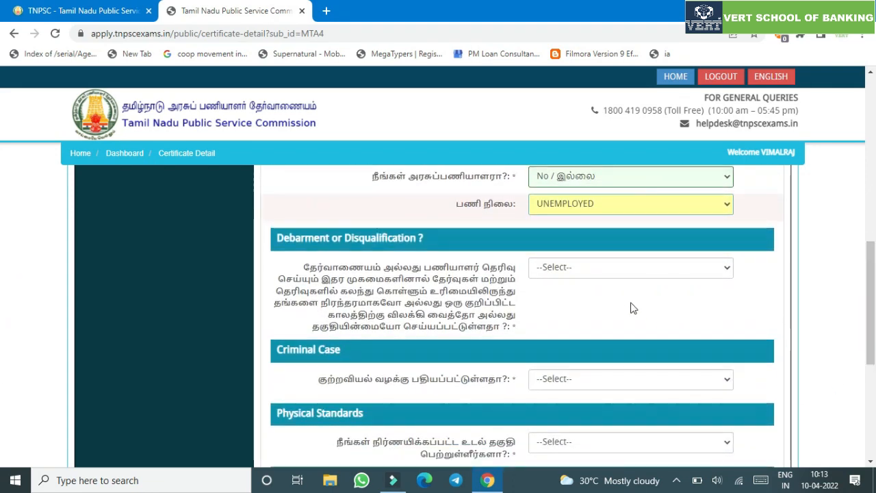
pyautogui.click(601, 277)
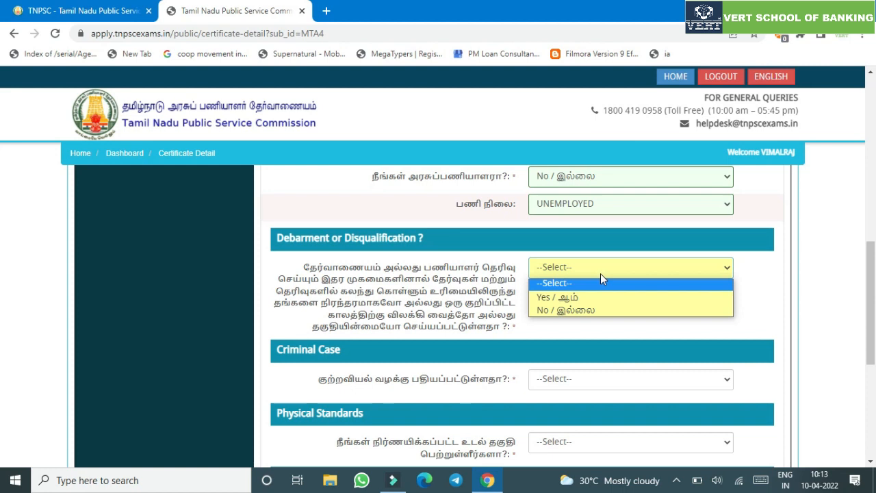
pyautogui.click(593, 311)
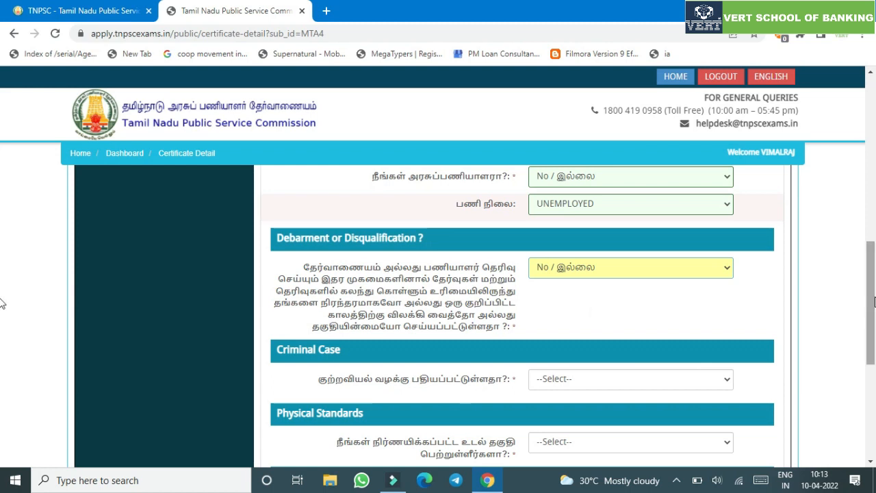
pyautogui.scroll(-1, 874, 302)
pyautogui.click(680, 311)
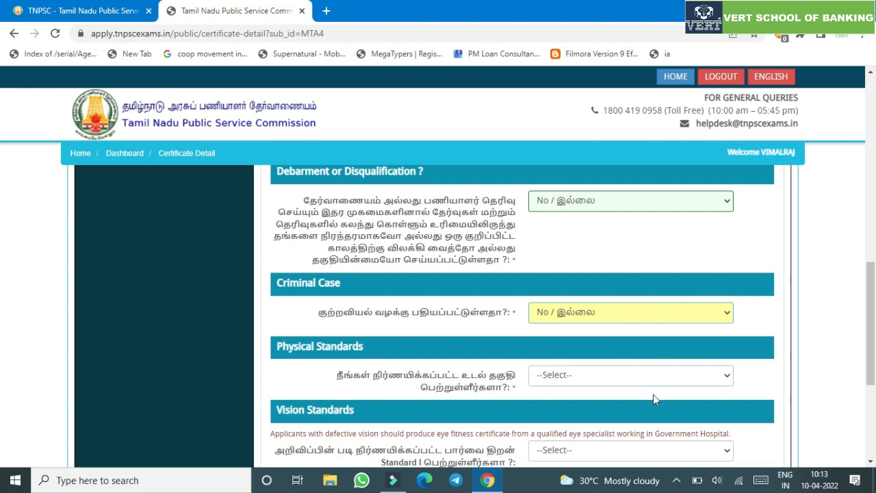
pyautogui.click(614, 378)
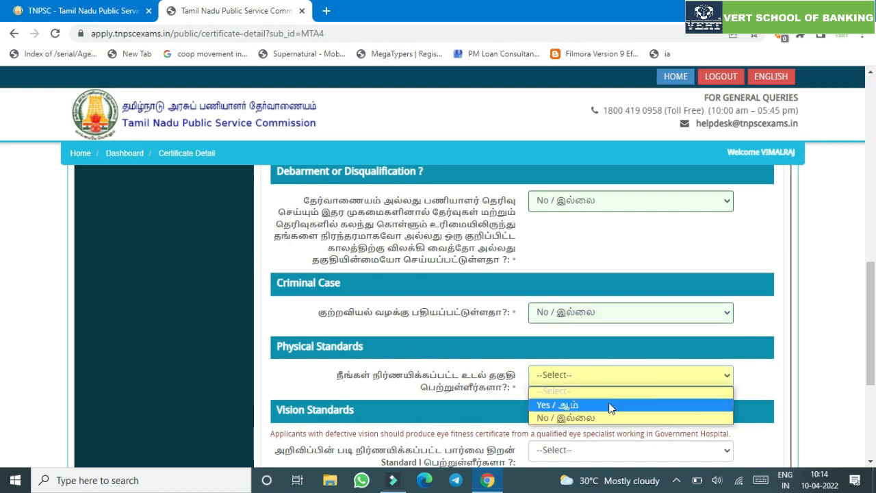
pyautogui.click(609, 405)
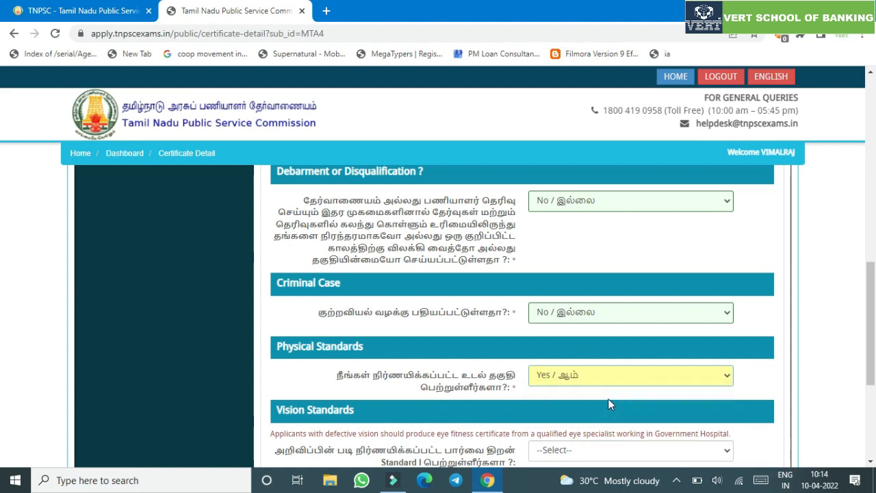
# - Answer Yes to vision standards, No to the spouse question, accept the declaration, and save
pyautogui.scroll(-2, 765, 375)
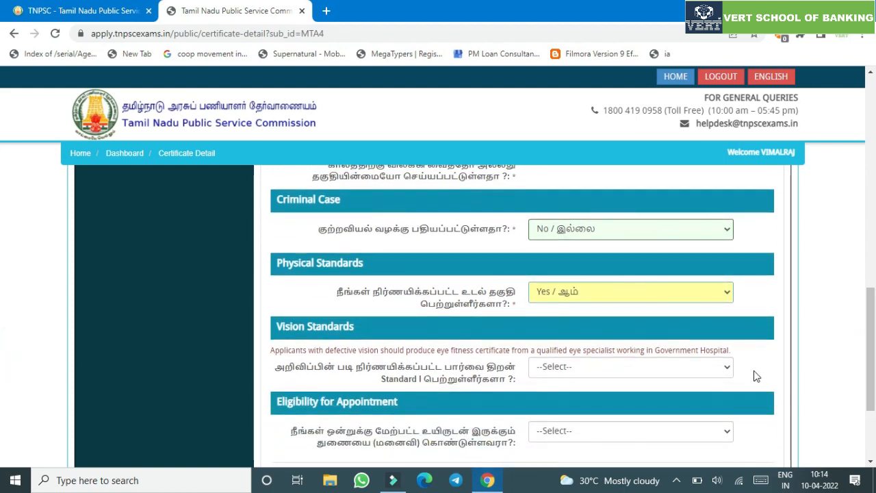
pyautogui.click(712, 374)
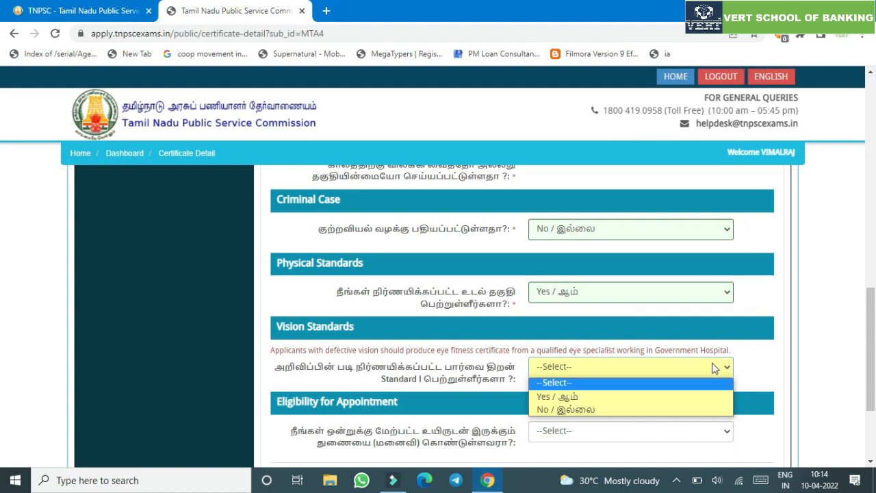
pyautogui.click(699, 397)
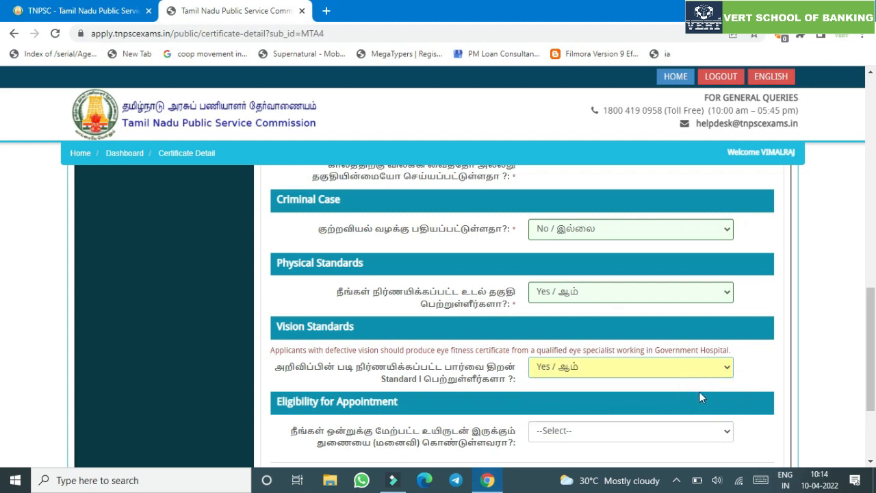
pyautogui.scroll(-2, 691, 364)
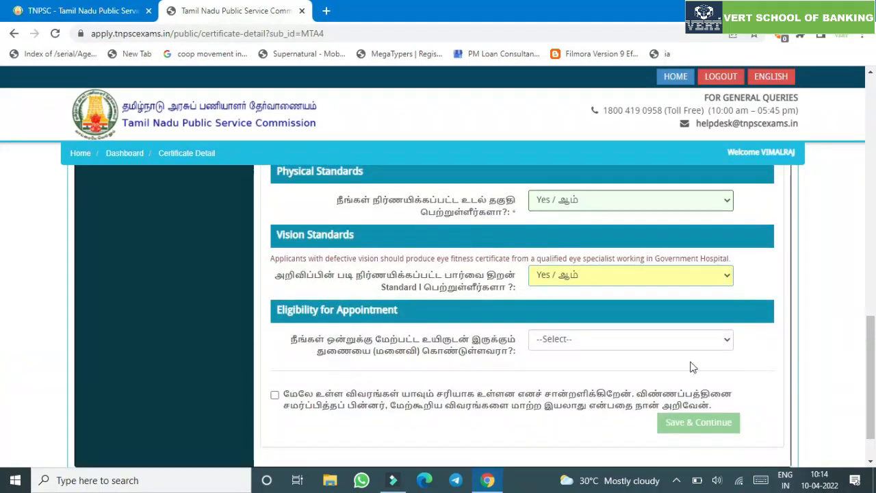
pyautogui.click(579, 338)
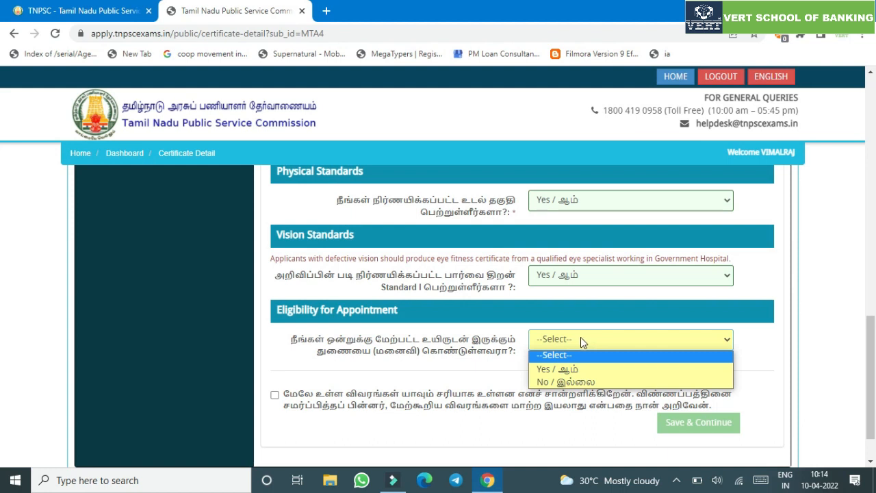
pyautogui.click(592, 384)
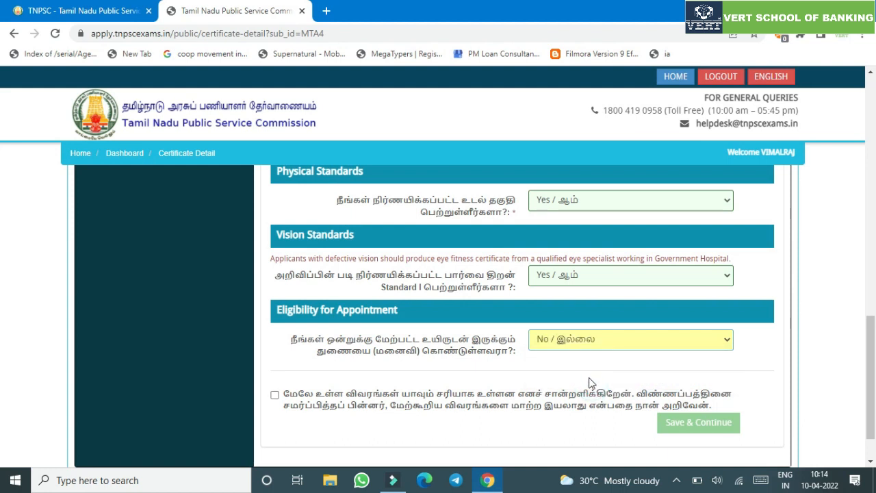
pyautogui.click(573, 402)
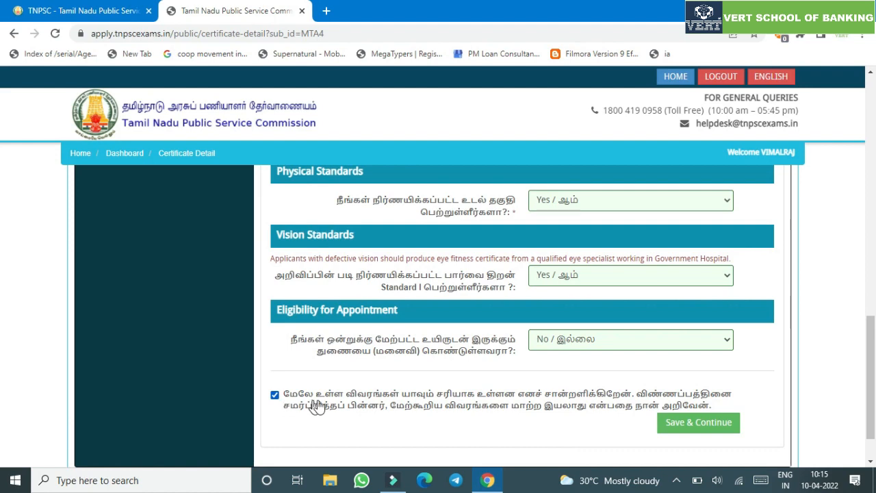
pyautogui.click(693, 427)
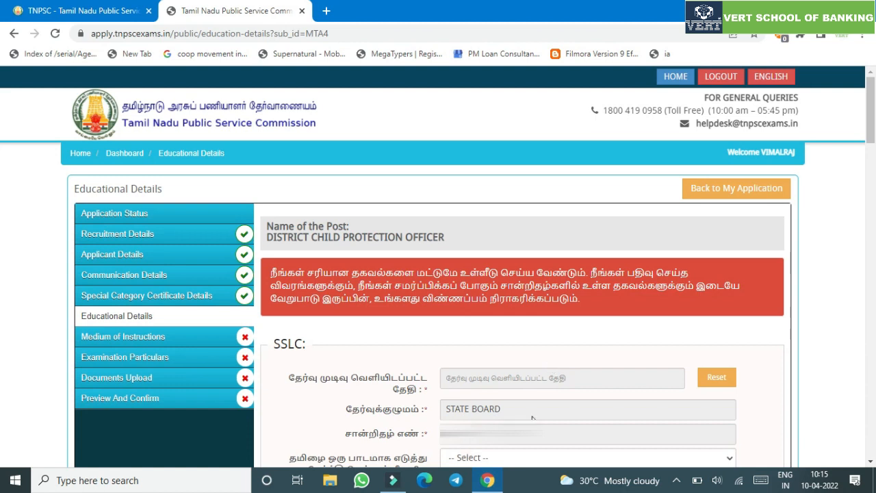
# - Pick 23 May 2009 as the SSLC result date in the calendar
pyautogui.click(505, 379)
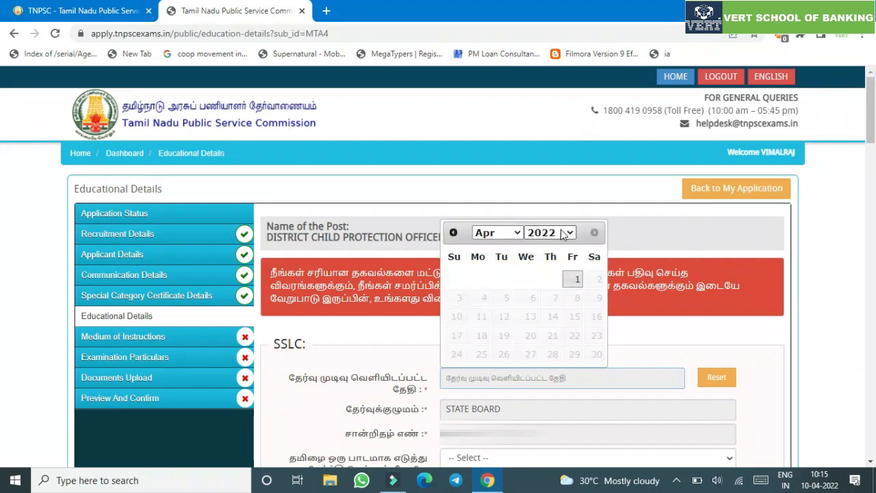
pyautogui.click(565, 233)
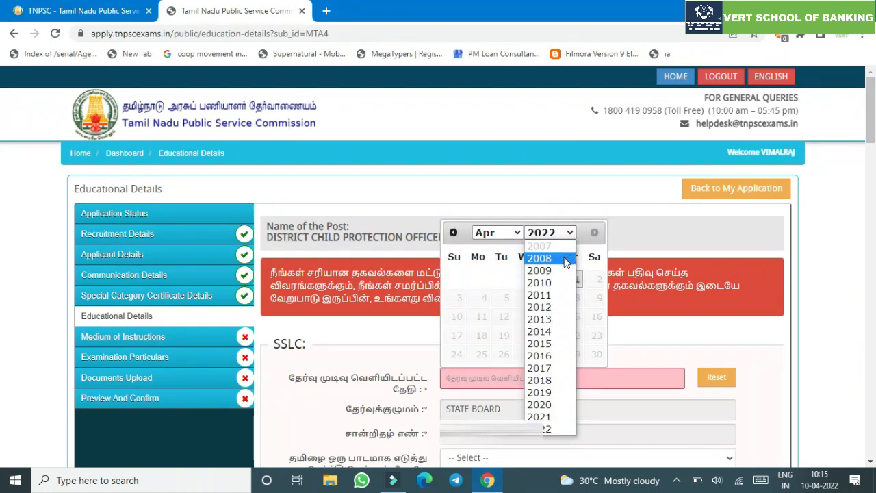
pyautogui.click(540, 271)
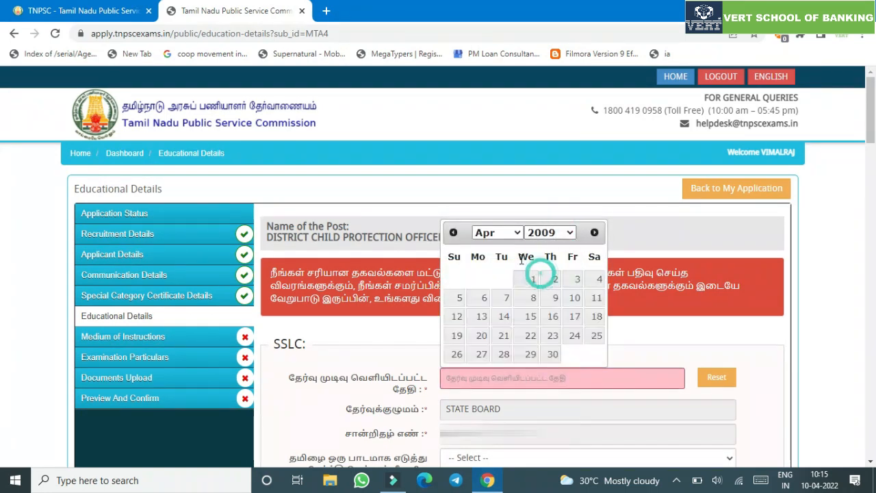
pyautogui.click(505, 234)
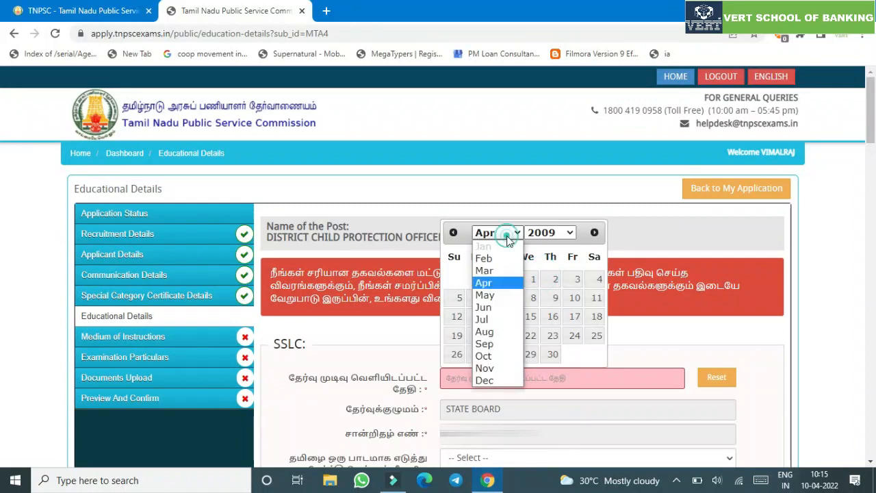
pyautogui.click(494, 295)
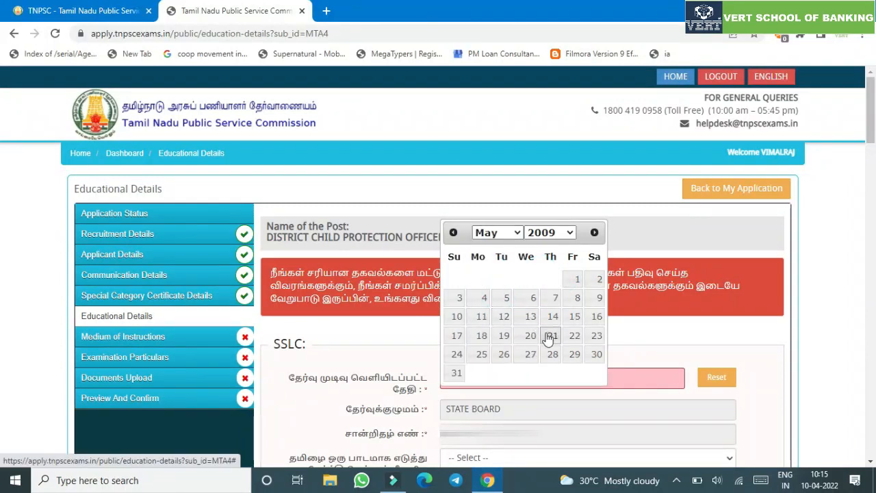
pyautogui.click(597, 335)
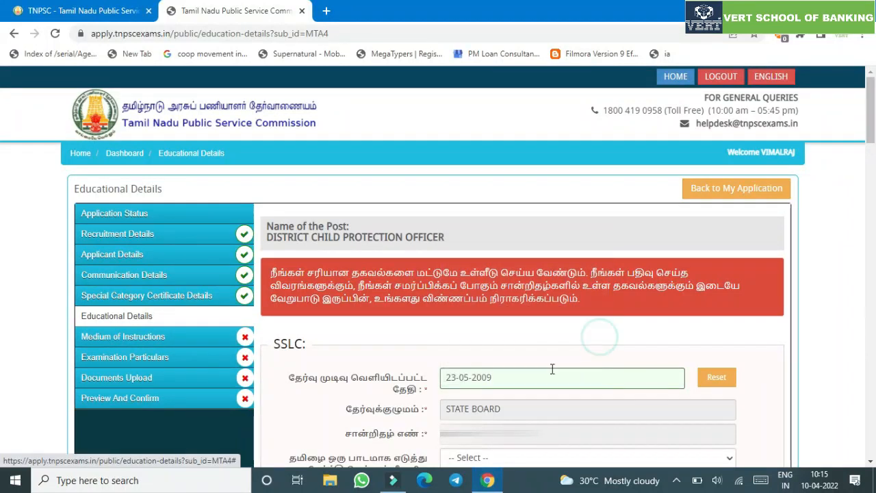
pyautogui.click(530, 406)
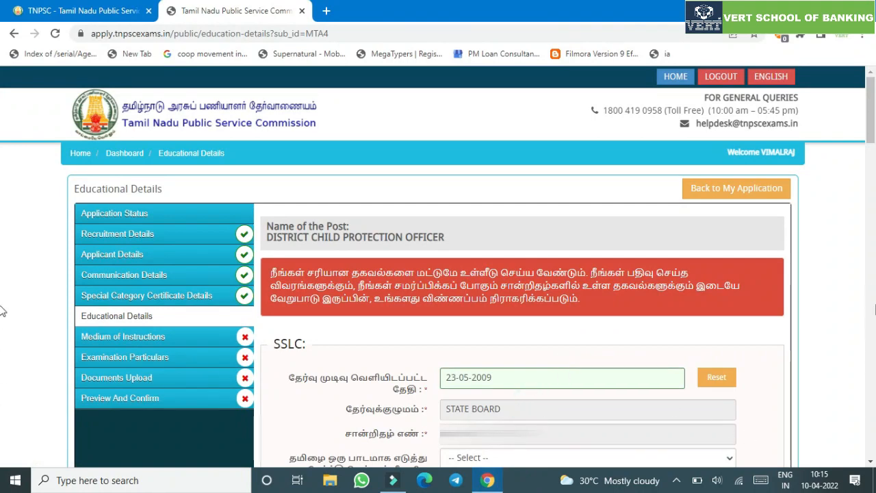
pyautogui.moveTo(868, 116); pyautogui.dragTo(861, 172)
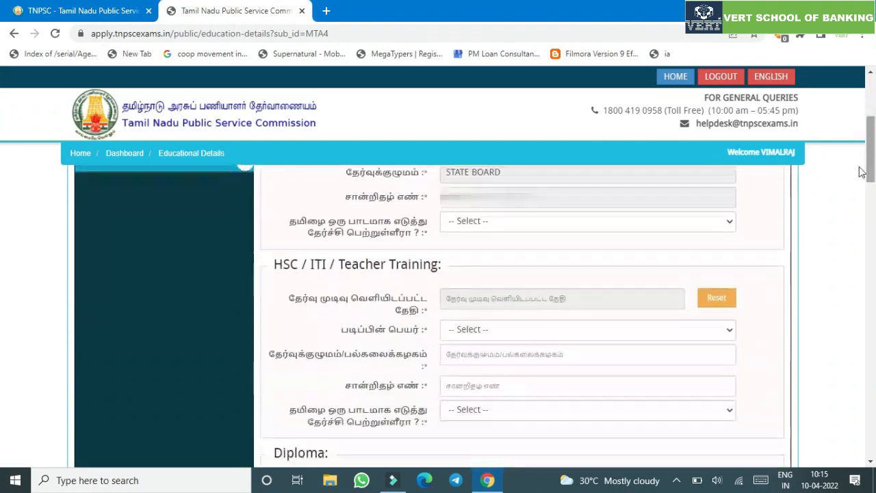
# - Answer Yes to SSLC Tamil and set the HSC result date to 09-05-2011
pyautogui.click(597, 221)
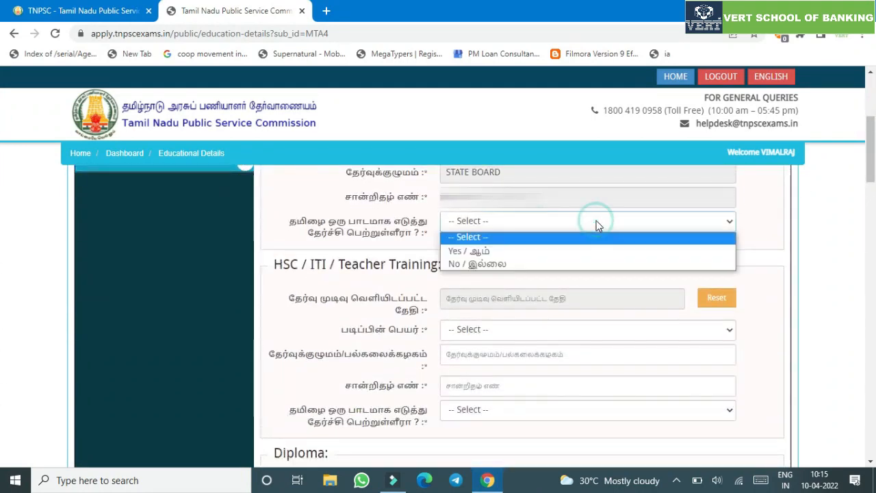
pyautogui.click(579, 252)
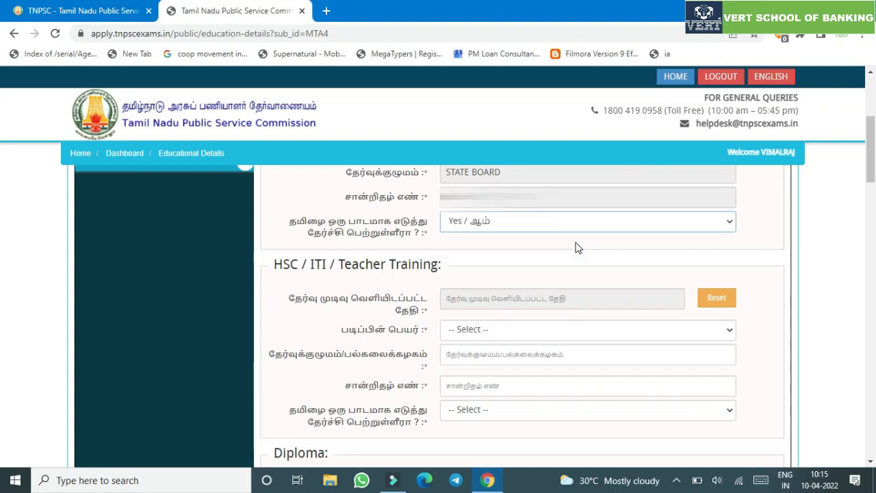
pyautogui.click(553, 293)
pyautogui.click(564, 322)
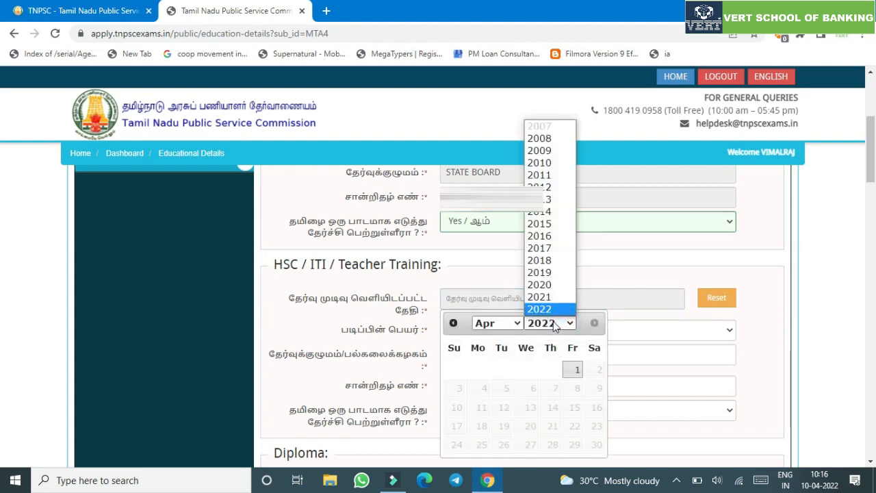
pyautogui.click(566, 180)
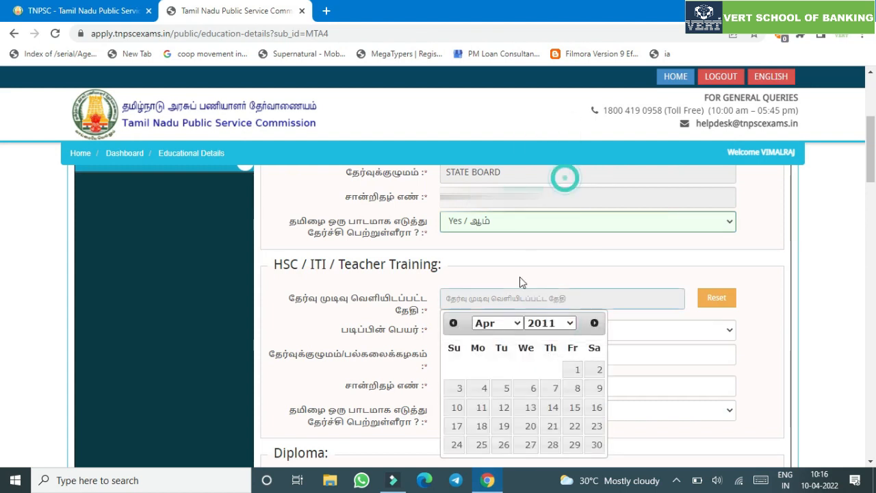
pyautogui.click(497, 322)
pyautogui.click(484, 223)
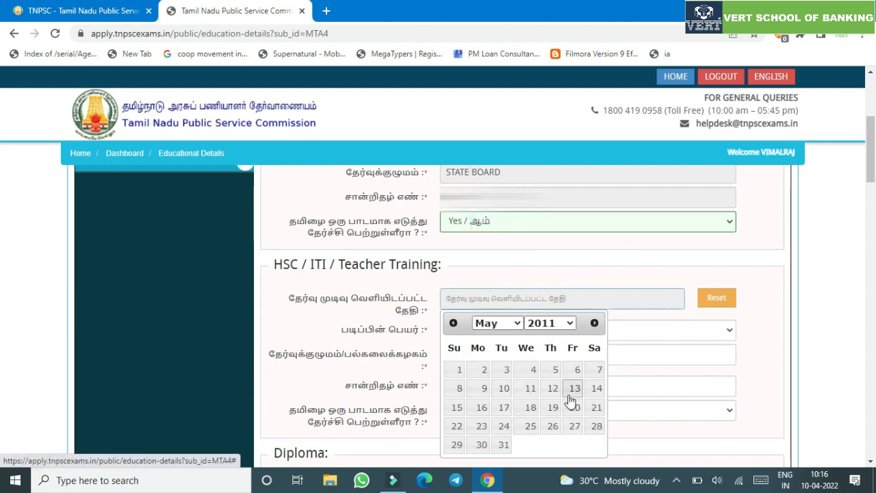
pyautogui.click(496, 388)
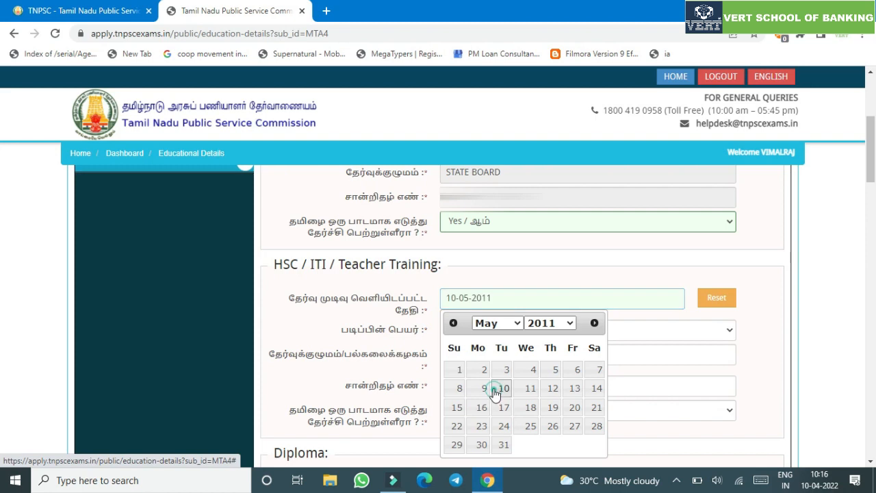
pyautogui.click(530, 301)
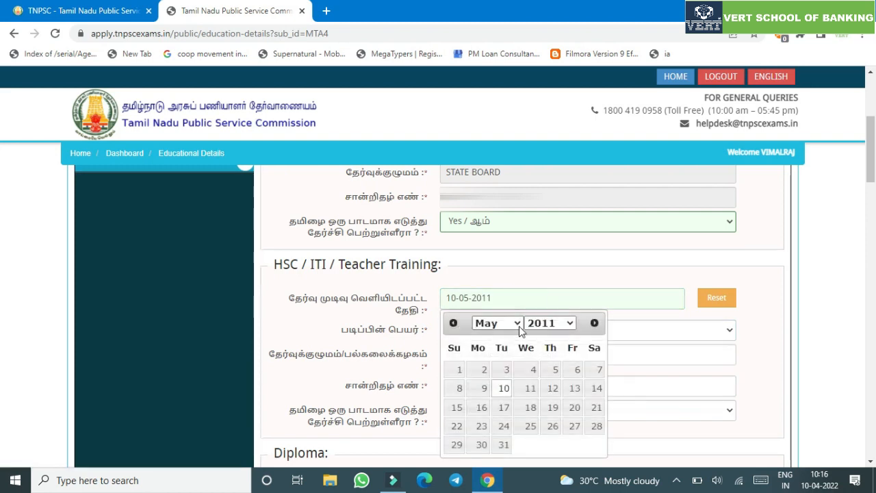
pyautogui.click(483, 388)
# - Select HSC/Senior Secondary Certificate, enter STATE BOARD and the certificate number, and answer Yes to Tamil
pyautogui.click(641, 329)
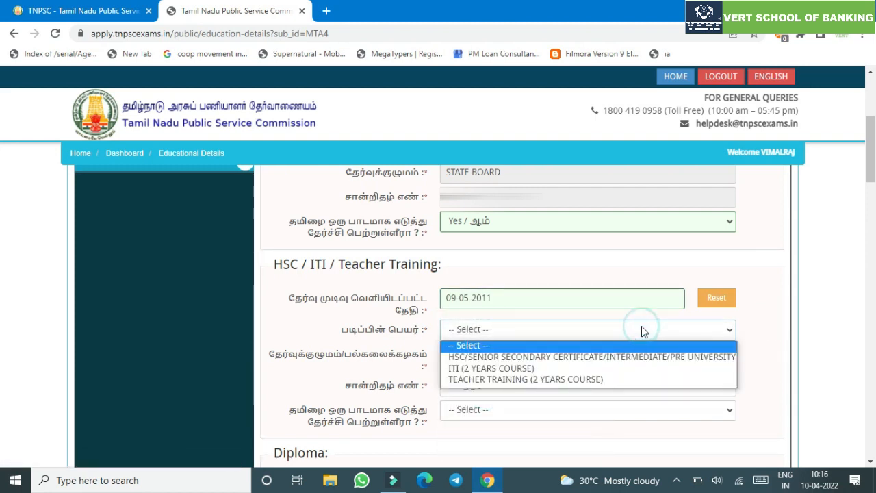
pyautogui.click(608, 359)
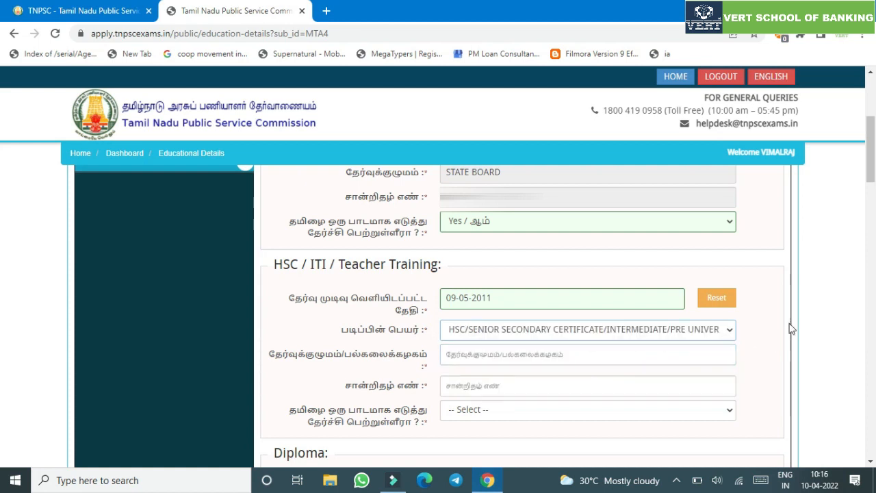
pyautogui.scroll(-2, 871, 183)
pyautogui.click(535, 255)
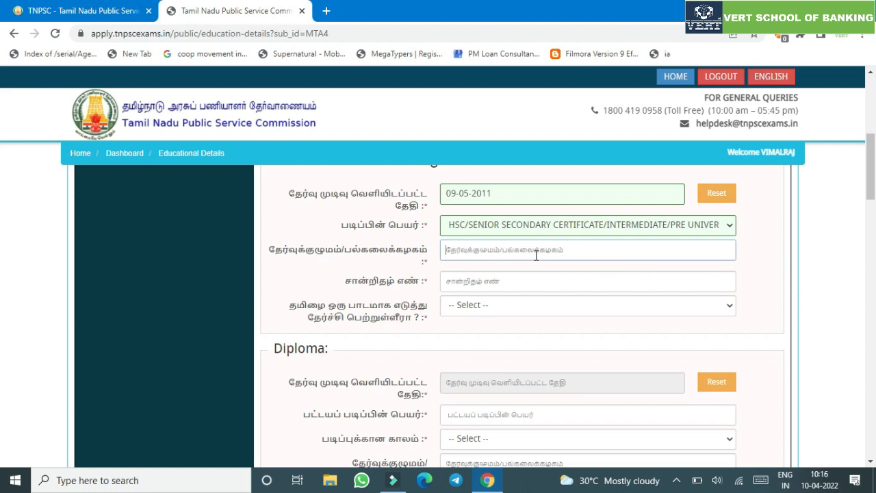
pyautogui.click(644, 230)
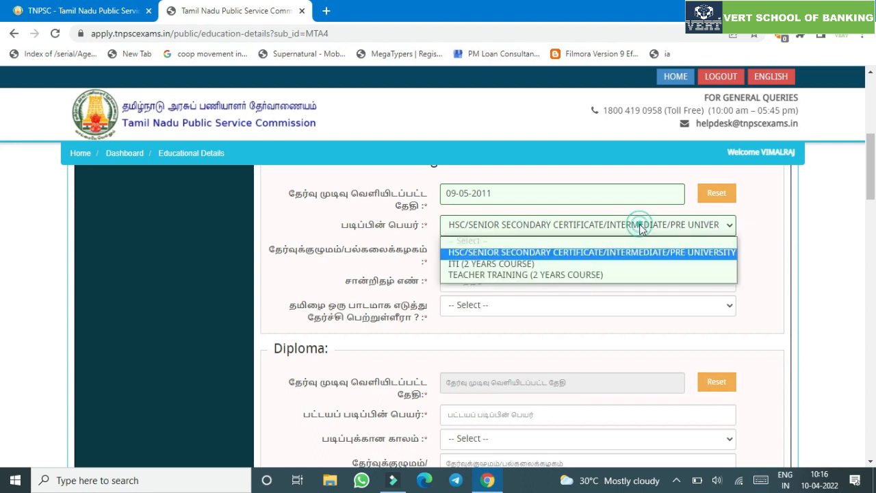
pyautogui.click(641, 227)
pyautogui.click(566, 248)
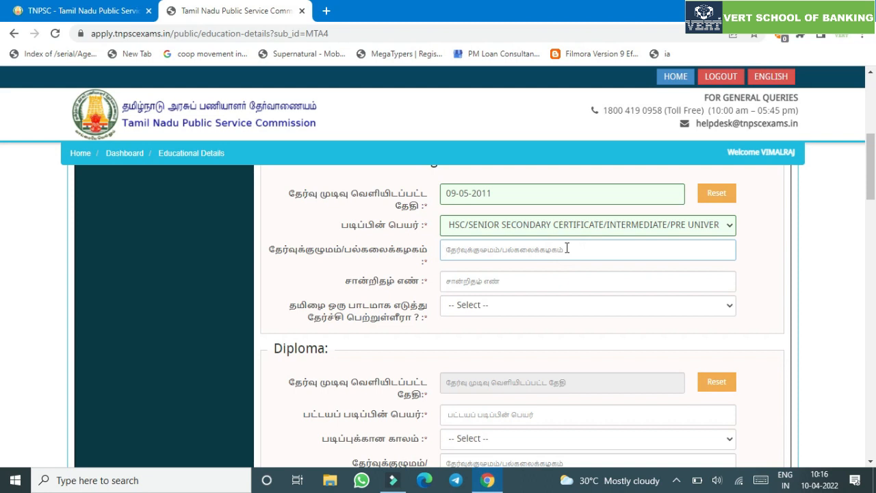
pyautogui.write('STATE')
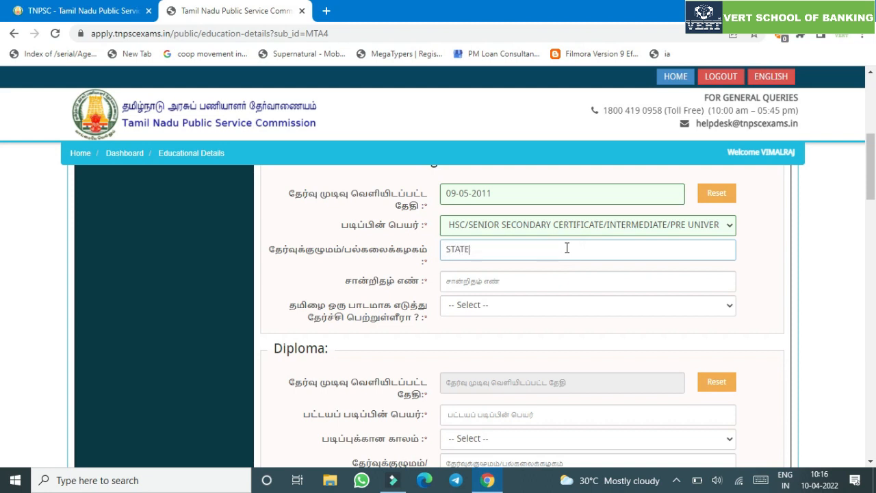
pyautogui.write(' BOARD')
pyautogui.click(527, 282)
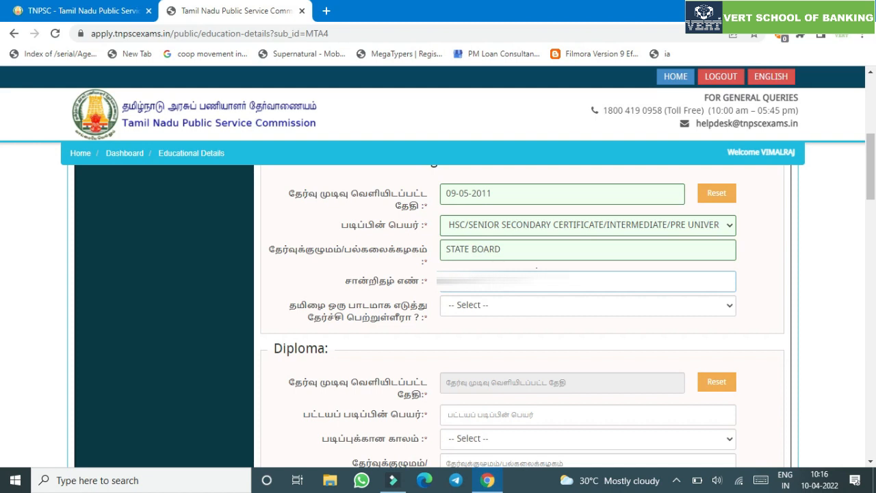
pyautogui.click(528, 306)
pyautogui.click(528, 335)
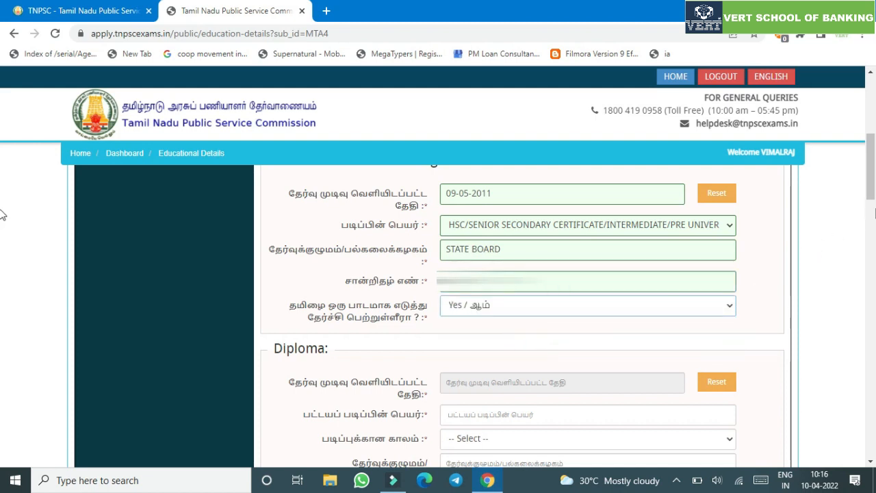
pyautogui.scroll(-2, 588, 308)
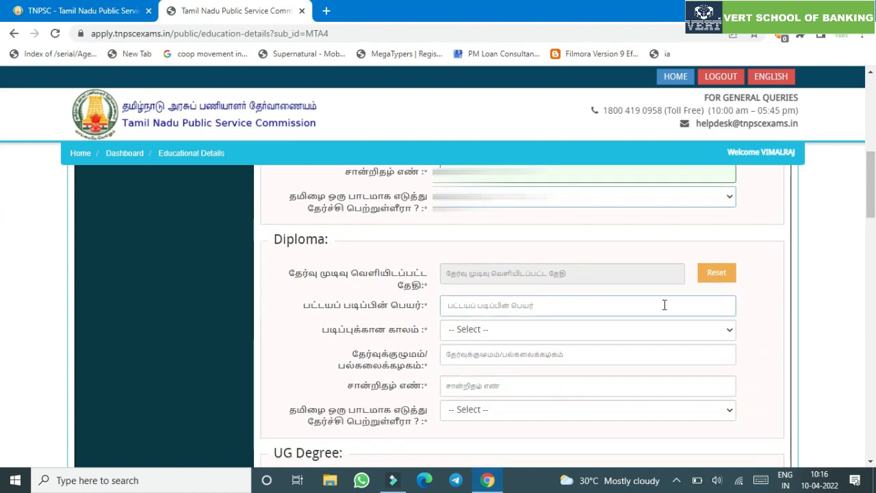
# - Set the UG result date to 01-05-2014 in the calendar
pyautogui.moveTo(872, 200); pyautogui.dragTo(875, 234)
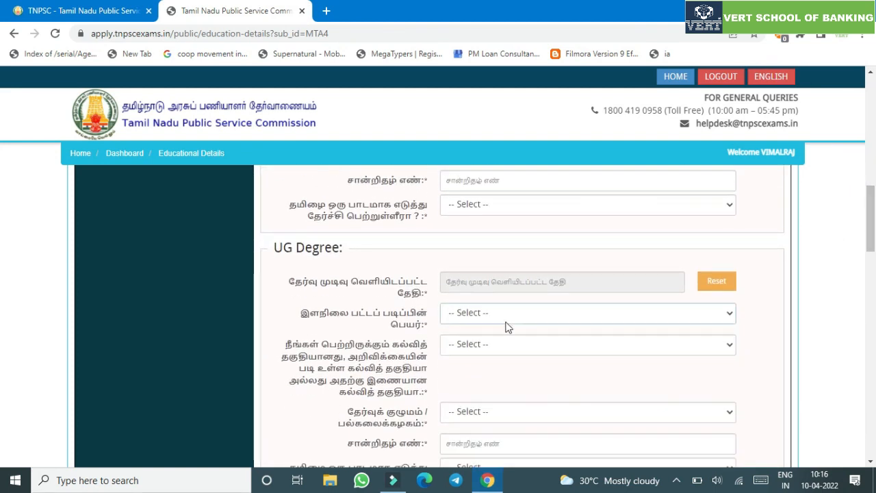
pyautogui.click(523, 283)
pyautogui.click(558, 306)
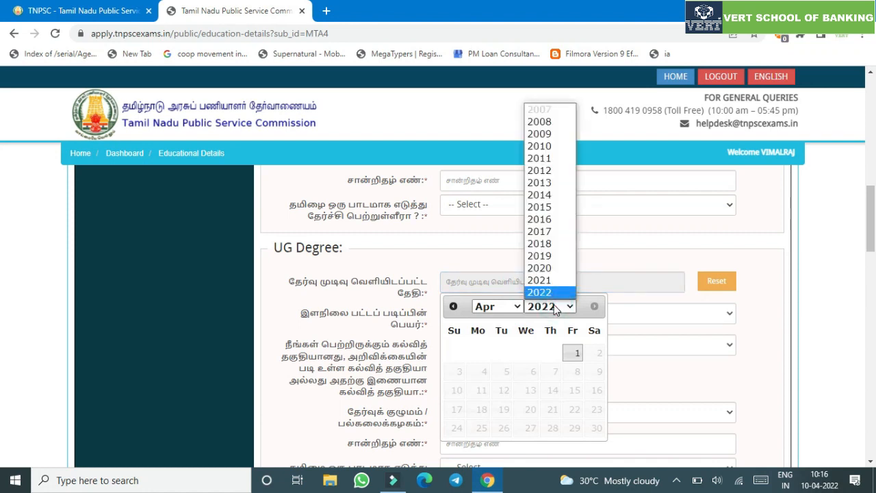
pyautogui.click(554, 198)
pyautogui.click(512, 308)
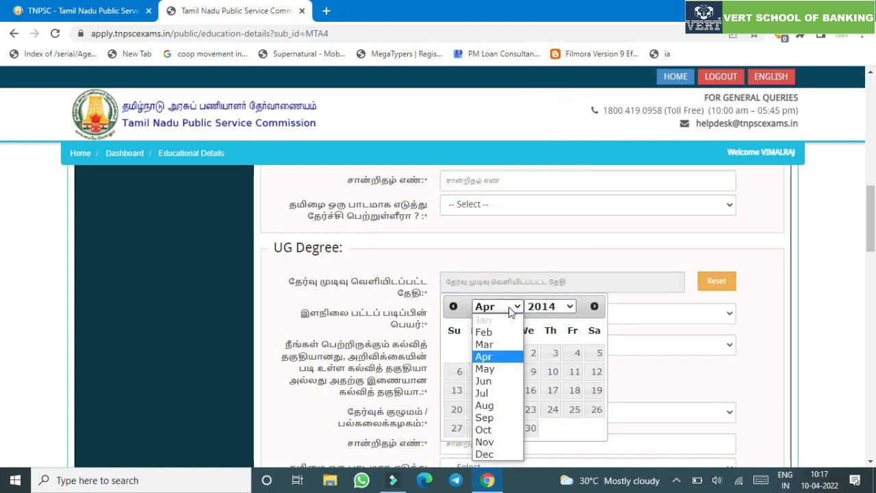
pyautogui.click(498, 371)
pyautogui.click(554, 355)
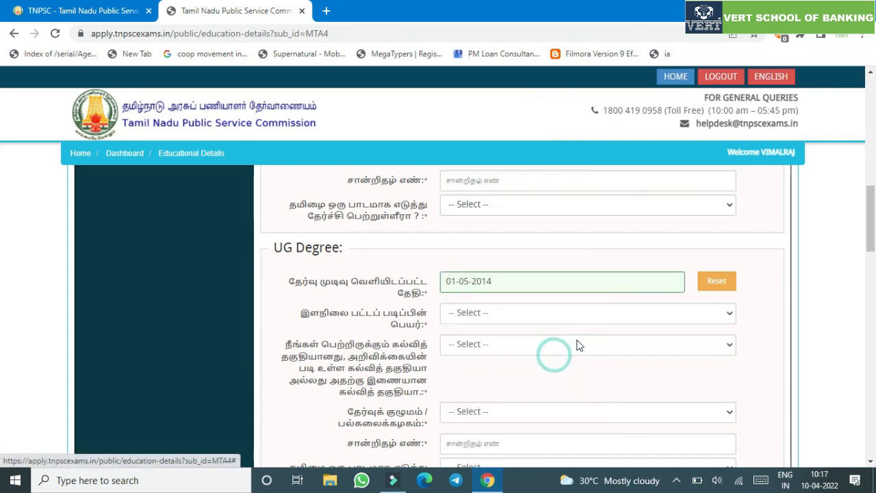
# - Choose Degree in Social Work and mark it as Prescribed Qualification
pyautogui.click(644, 316)
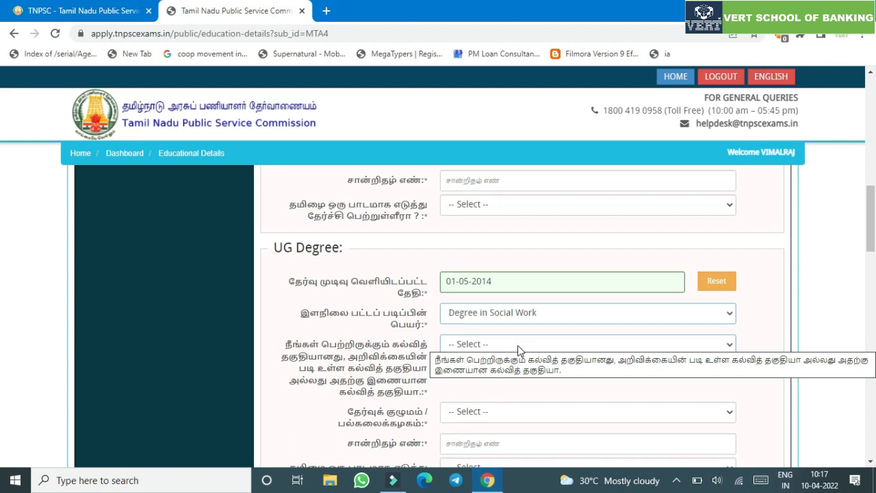
pyautogui.click(517, 347)
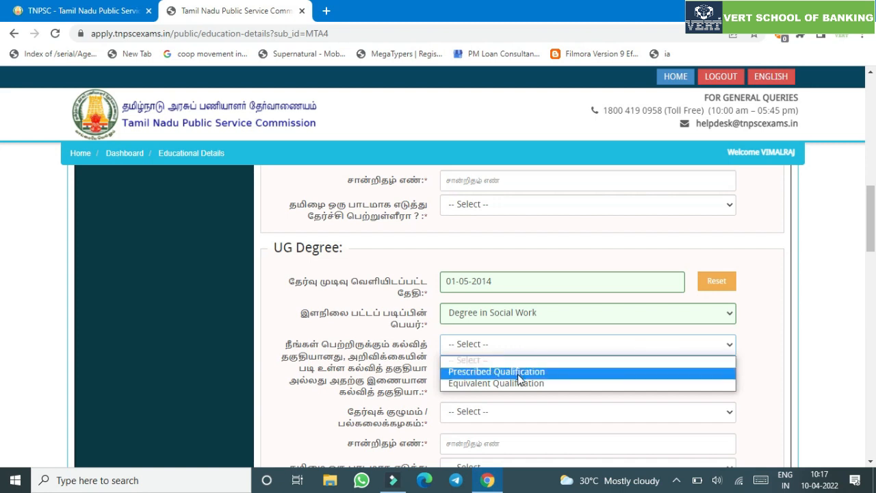
pyautogui.click(519, 373)
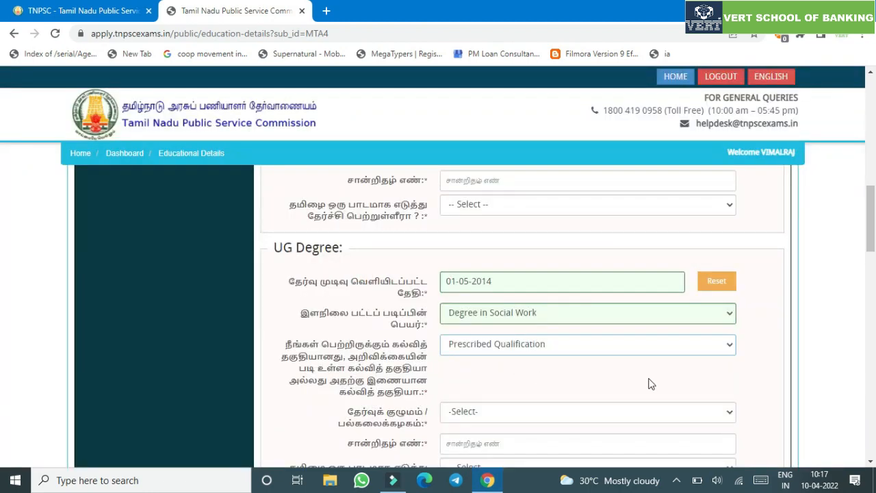
# - Select Periyar University, enter the UG certificate number, and answer No to Tamil
pyautogui.scroll(-2, 540, 360)
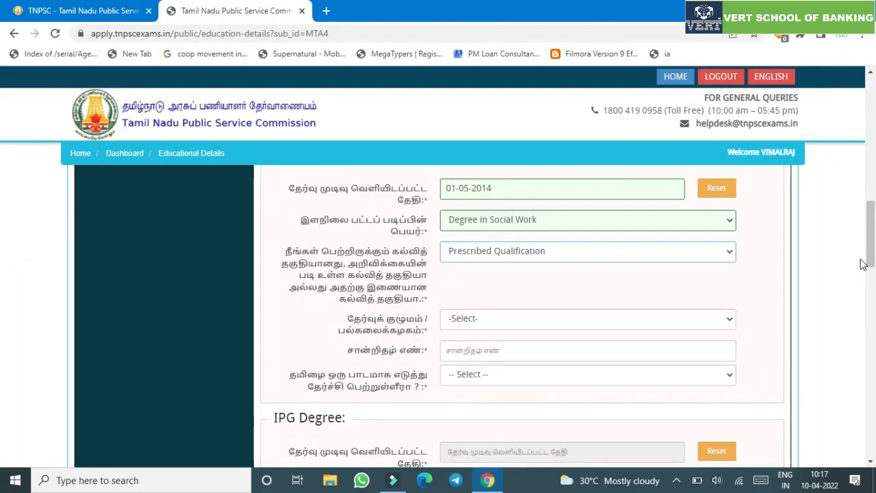
pyautogui.click(539, 326)
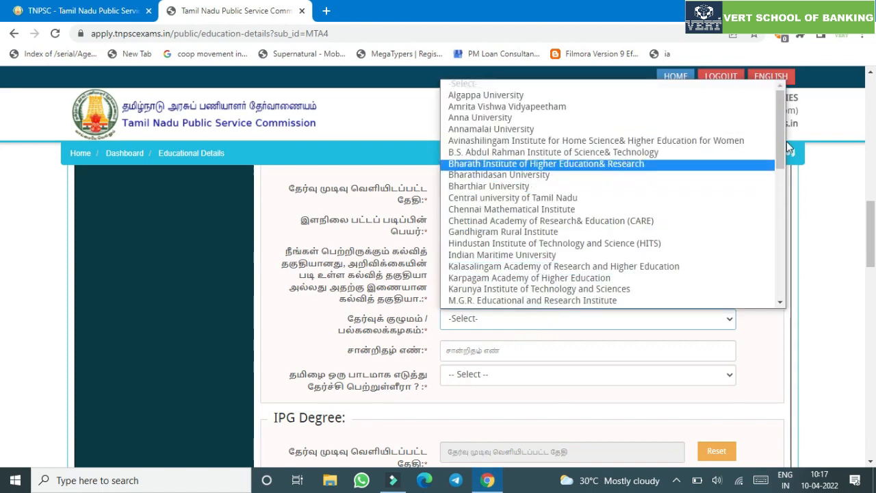
pyautogui.moveTo(786, 141); pyautogui.dragTo(790, 214)
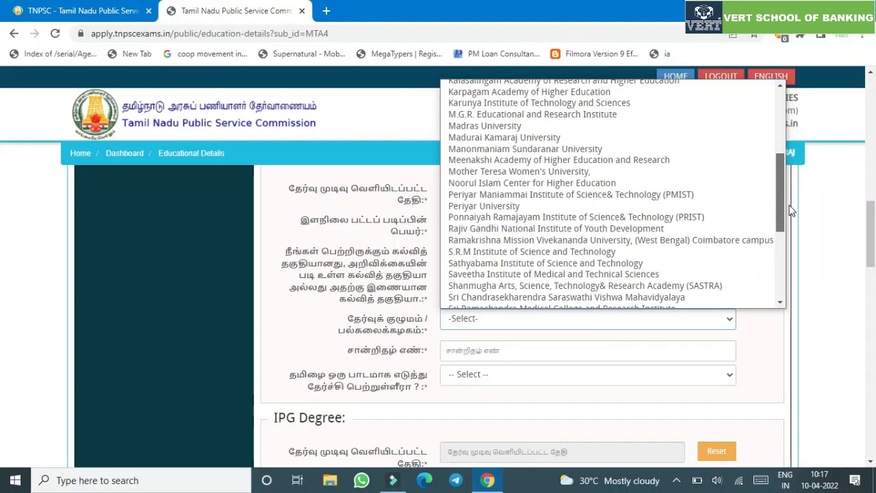
pyautogui.click(581, 204)
pyautogui.click(496, 351)
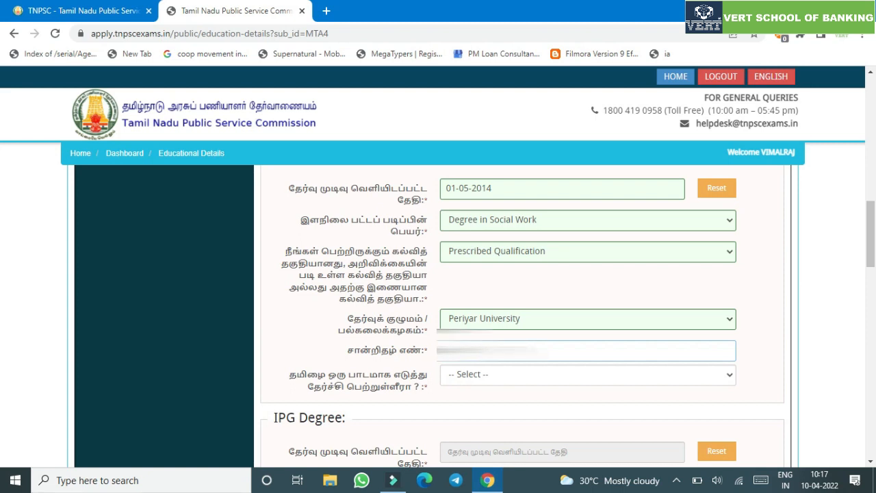
pyautogui.click(518, 377)
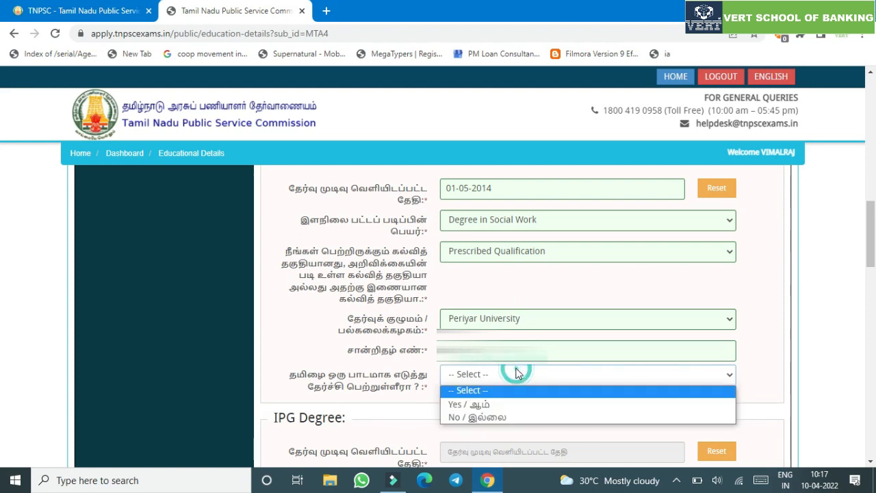
pyautogui.click(513, 414)
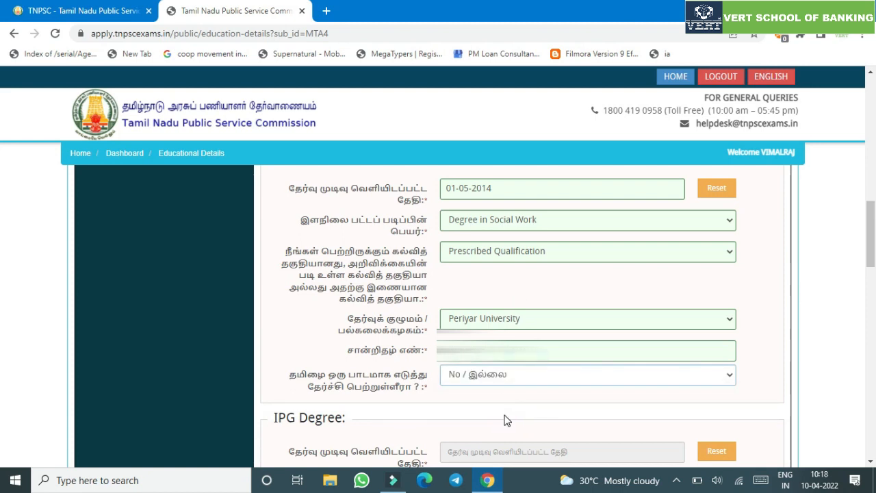
# - Scroll to PG Degree and begin picking the PG result date year
pyautogui.moveTo(875, 218); pyautogui.dragTo(875, 261)
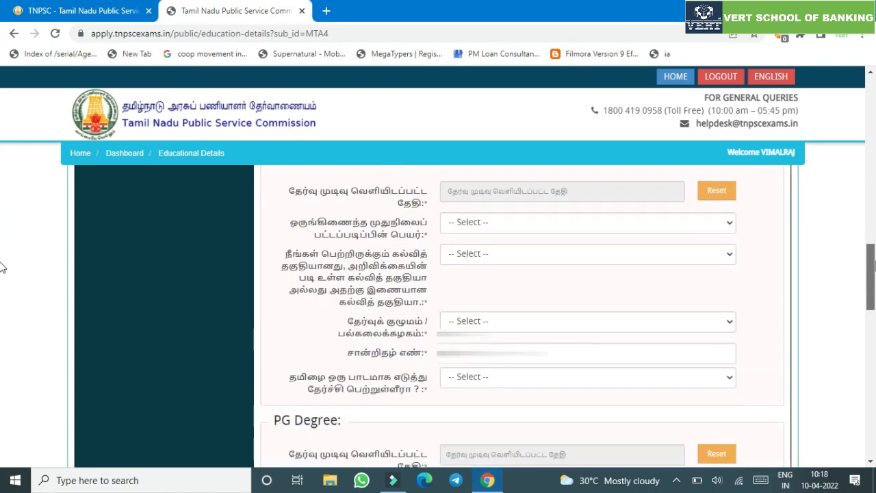
pyautogui.scroll(-2, 521, 308)
pyautogui.click(636, 301)
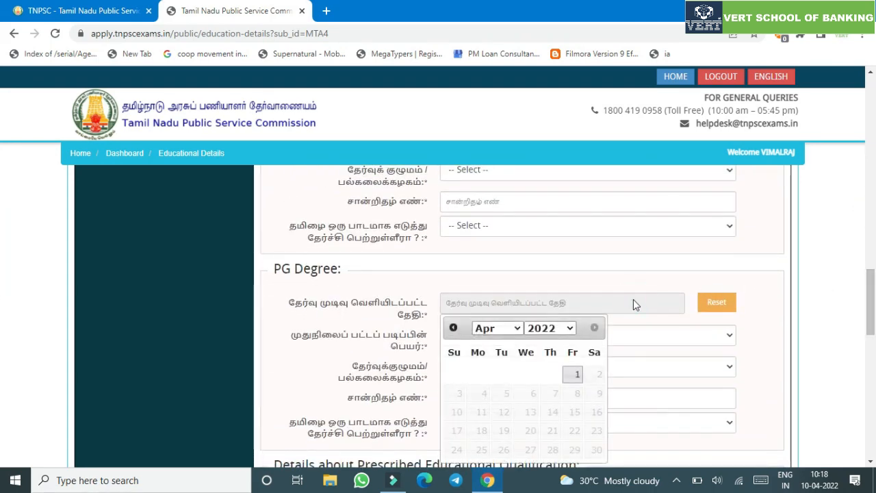
pyautogui.click(549, 328)
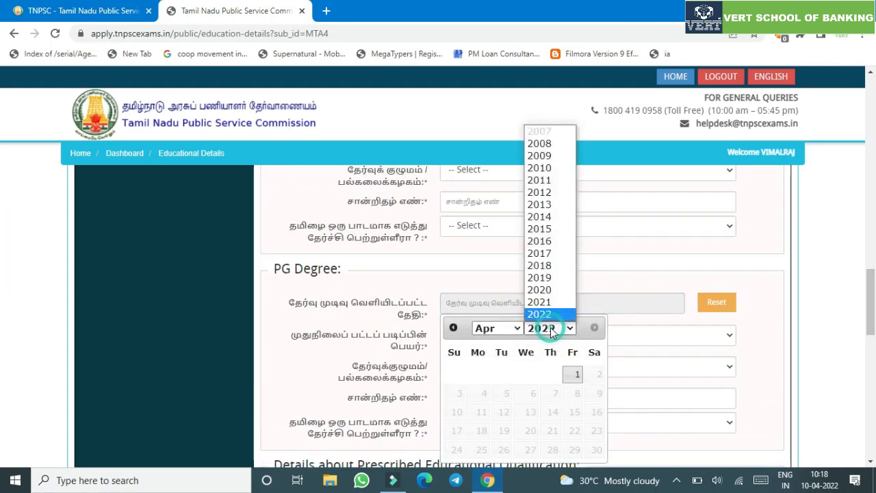
# - Choose 2016 and April in the PG calendar, close it without a day, and list PG degrees
pyautogui.click(539, 240)
pyautogui.click(507, 329)
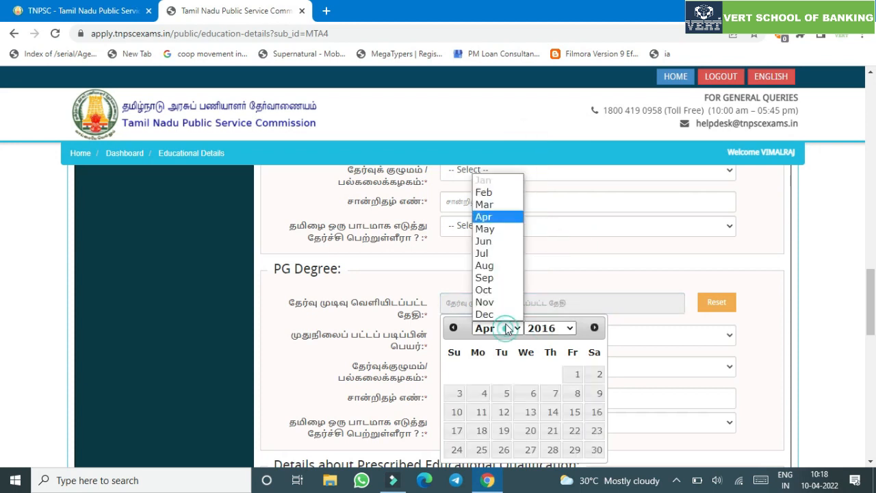
pyautogui.click(506, 216)
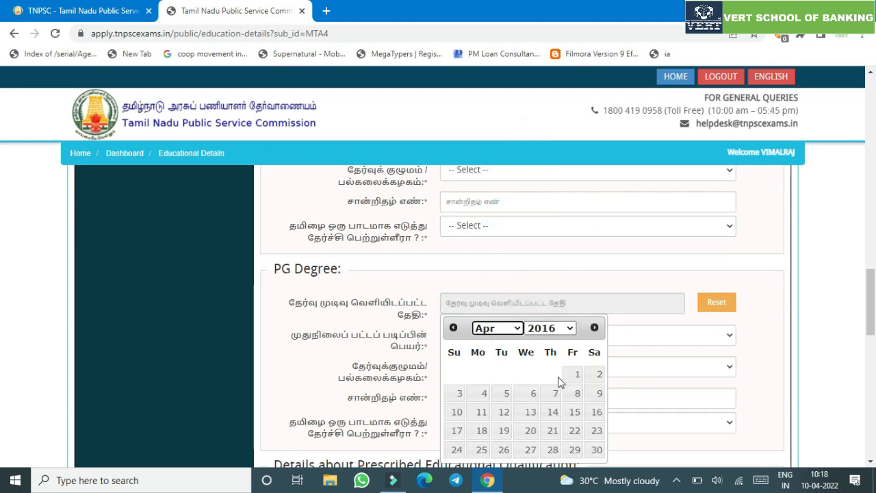
pyautogui.click(776, 316)
pyautogui.click(575, 339)
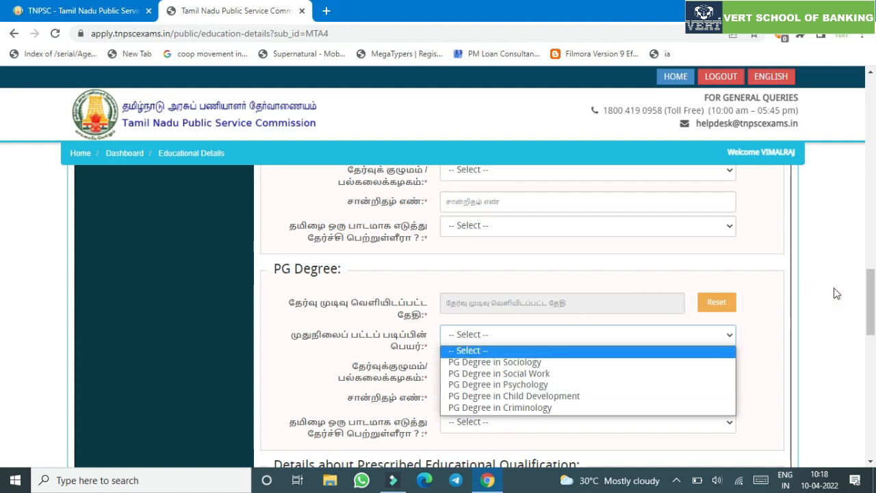
# - Choose PG Degree in Social Work with result date 03-05-2016
pyautogui.click(537, 374)
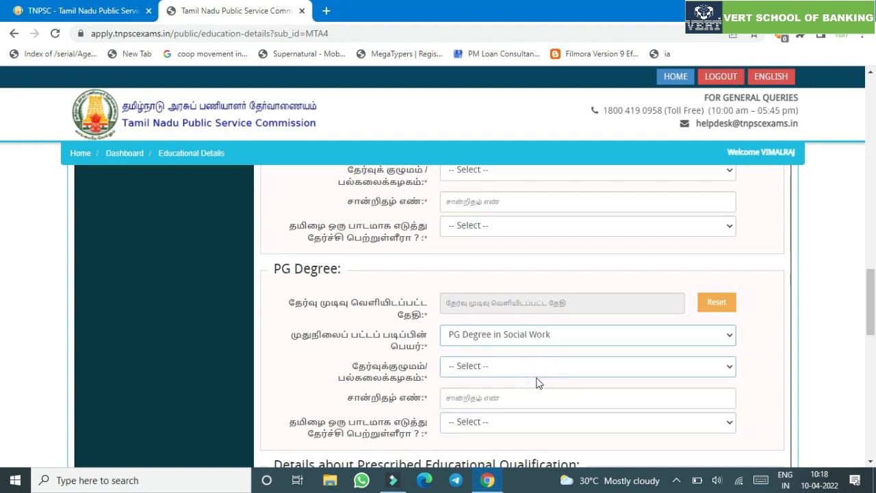
pyautogui.click(666, 302)
pyautogui.click(549, 328)
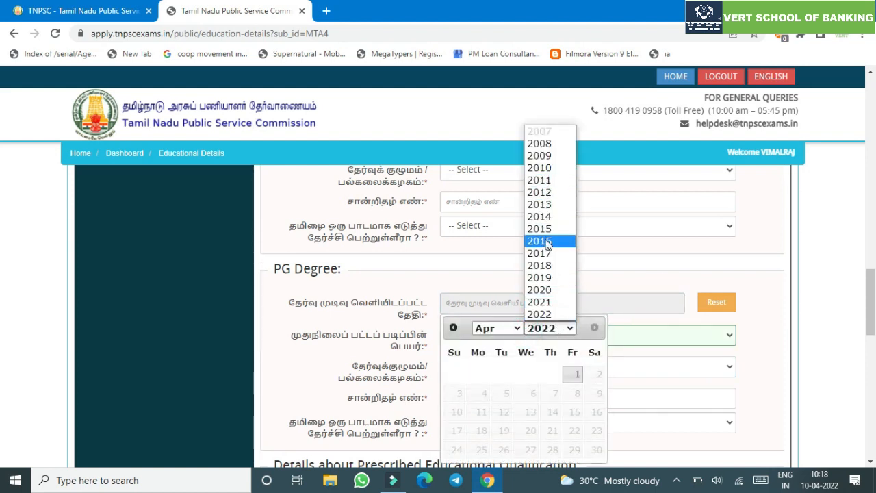
pyautogui.click(543, 241)
pyautogui.click(497, 328)
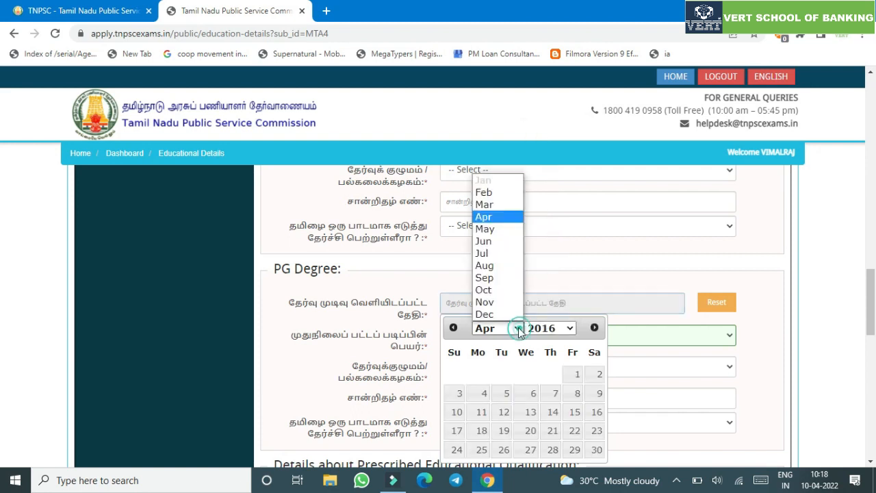
pyautogui.click(491, 230)
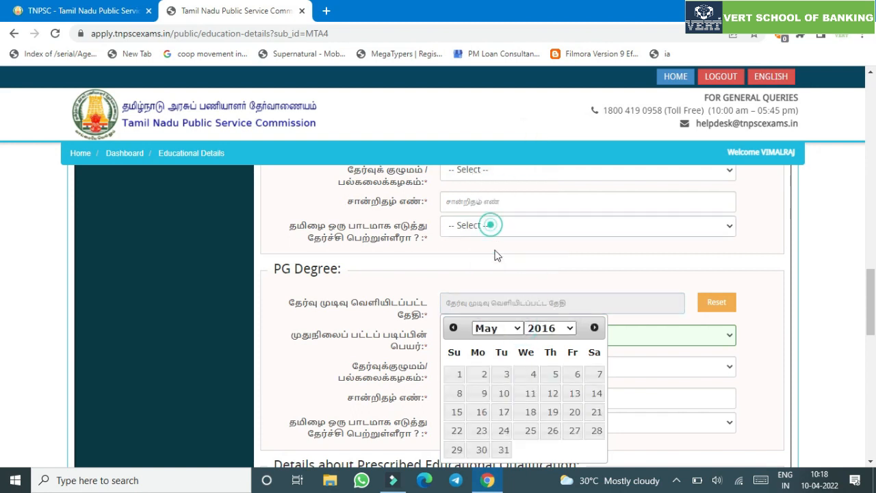
pyautogui.click(505, 373)
# - Select Periyar University, enter the certificate number, and answer No to studying Tamil
pyautogui.click(582, 365)
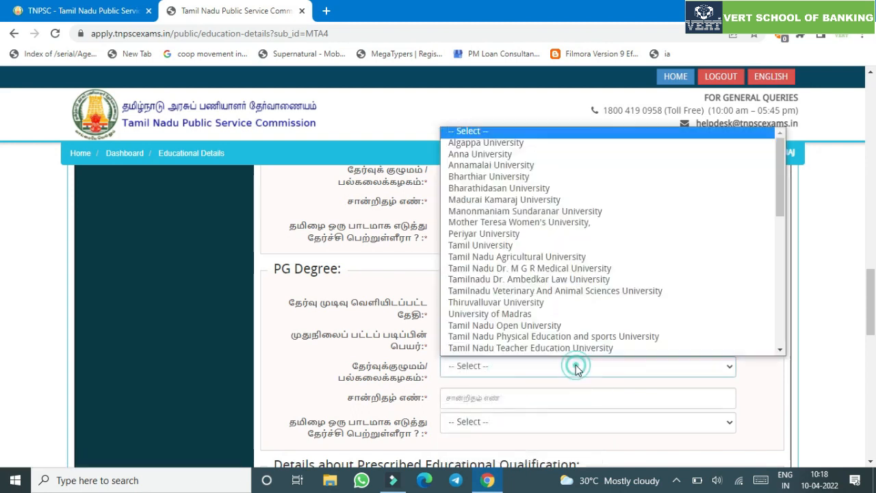
pyautogui.click(480, 234)
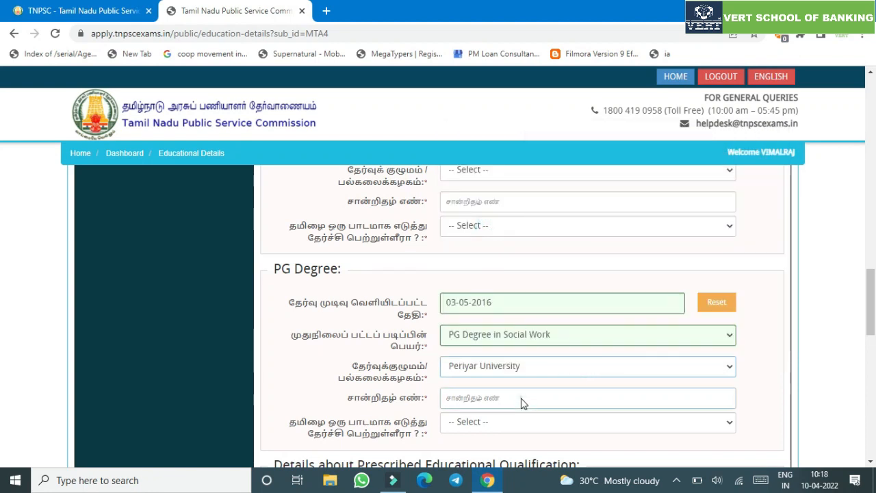
pyautogui.click(519, 399)
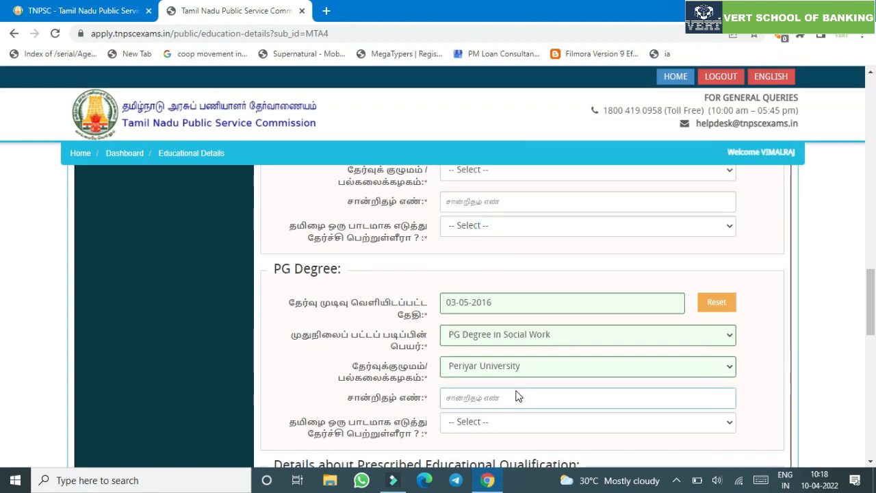
pyautogui.write('23')
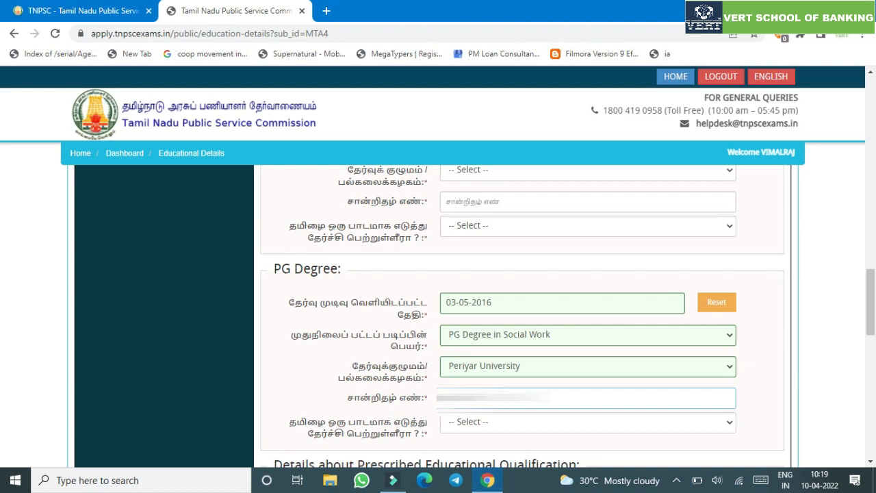
pyautogui.click(769, 378)
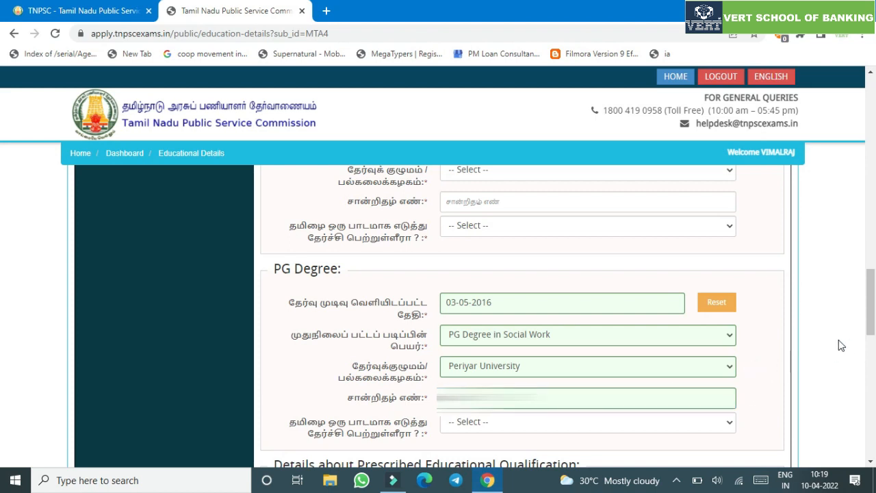
pyautogui.click(546, 420)
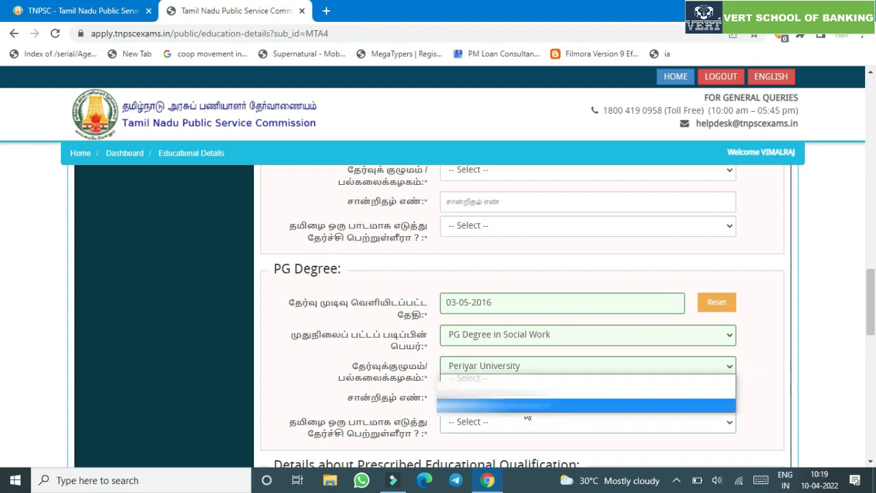
pyautogui.click(525, 411)
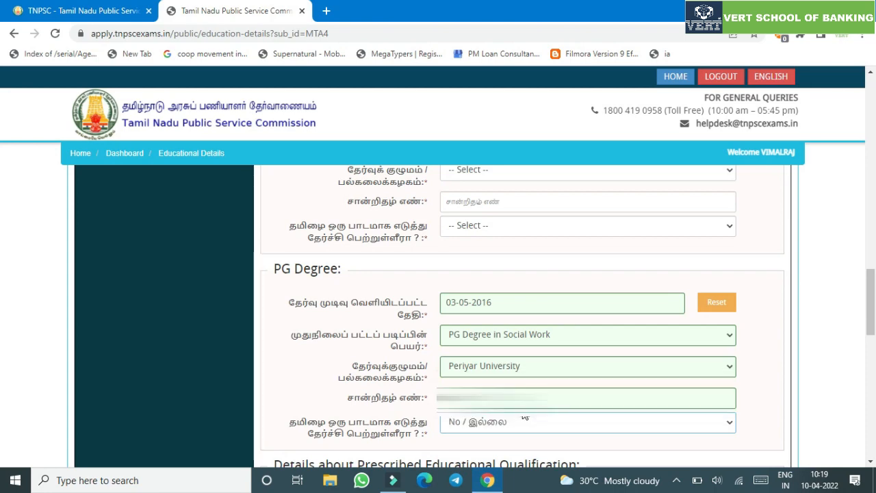
pyautogui.scroll(-4, 1, 352)
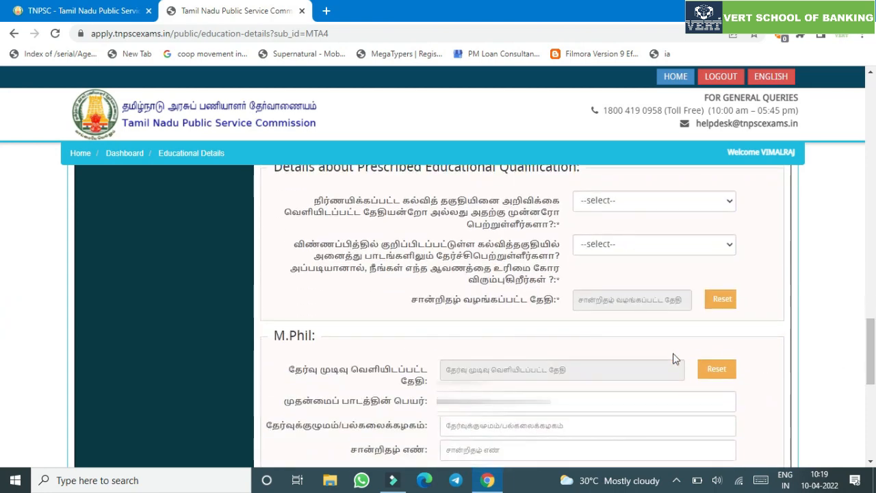
# - Answer Yes to holding the prescribed qualification and claim the Provisional Degree certificate
pyautogui.click(642, 298)
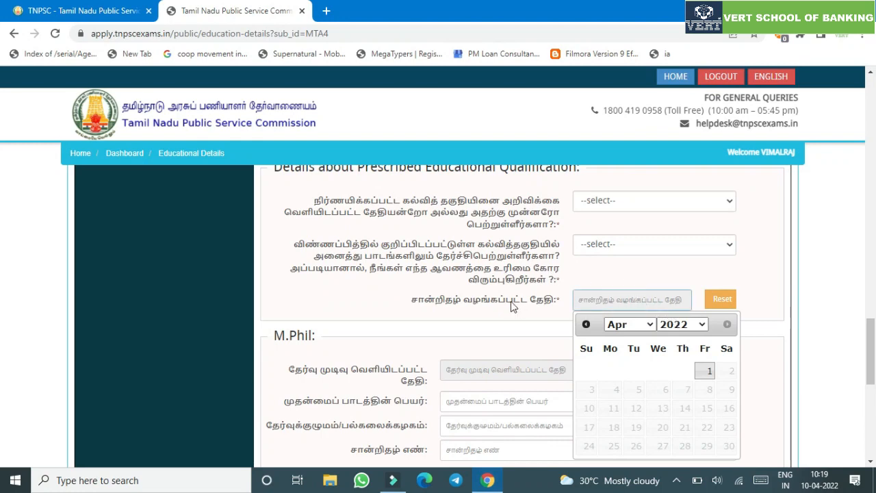
pyautogui.scroll(2, 487, 313)
pyautogui.click(466, 317)
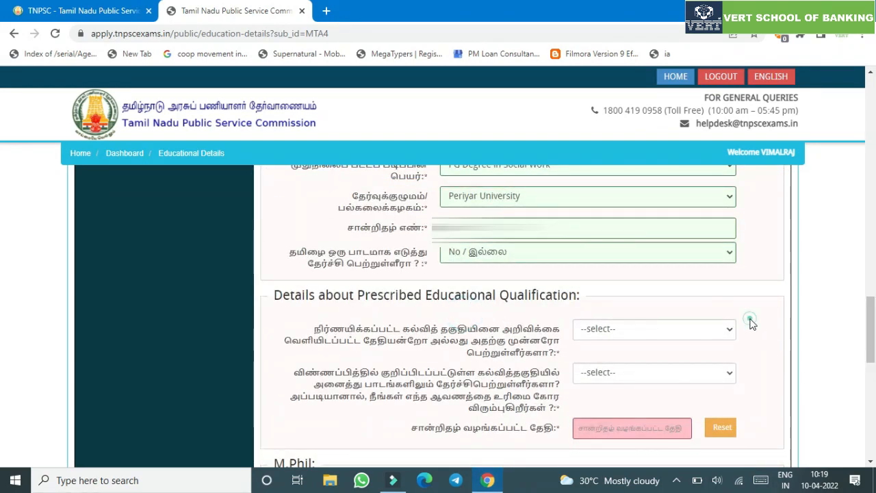
pyautogui.click(639, 329)
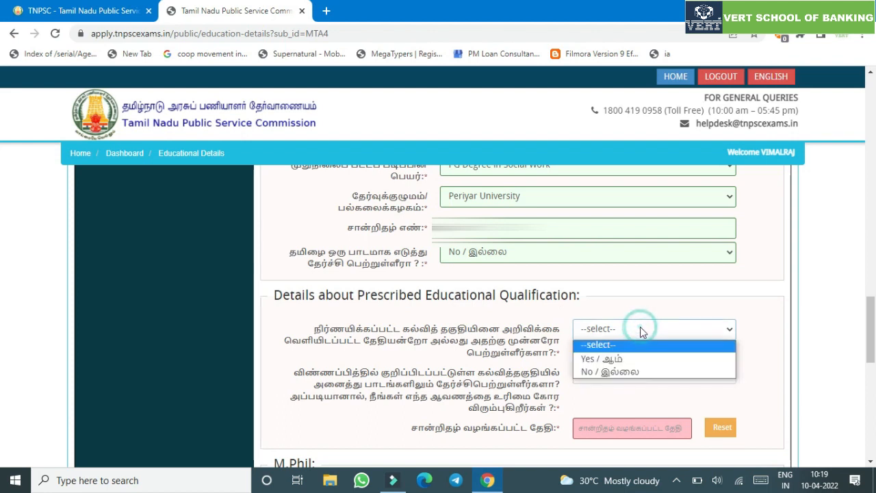
pyautogui.click(638, 359)
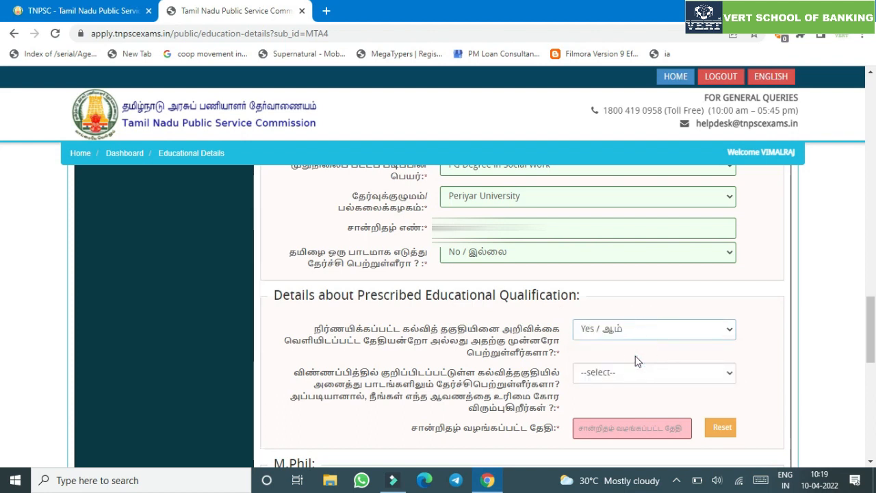
pyautogui.click(642, 374)
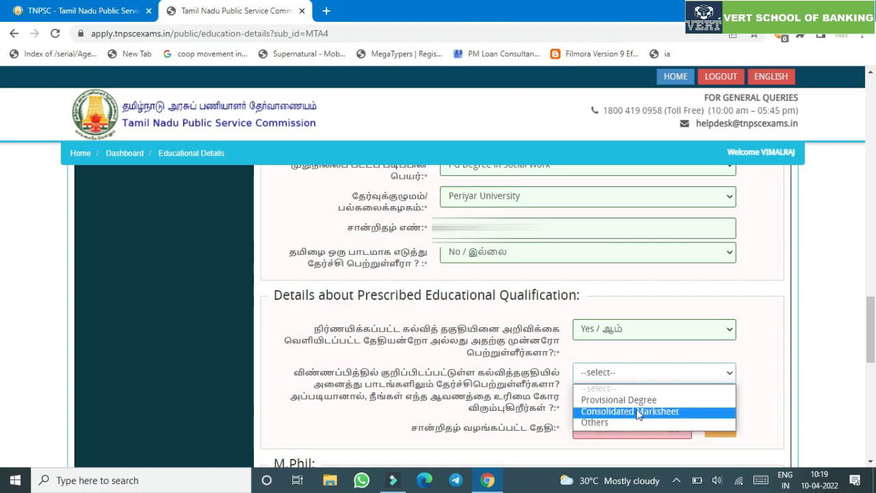
pyautogui.click(636, 400)
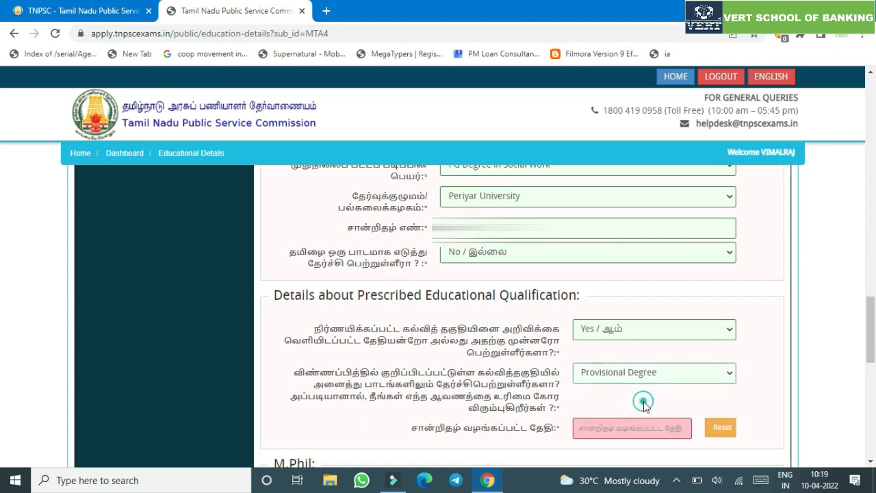
# - Set the certificate issue date to 01-05-2014
pyautogui.click(648, 425)
pyautogui.click(696, 284)
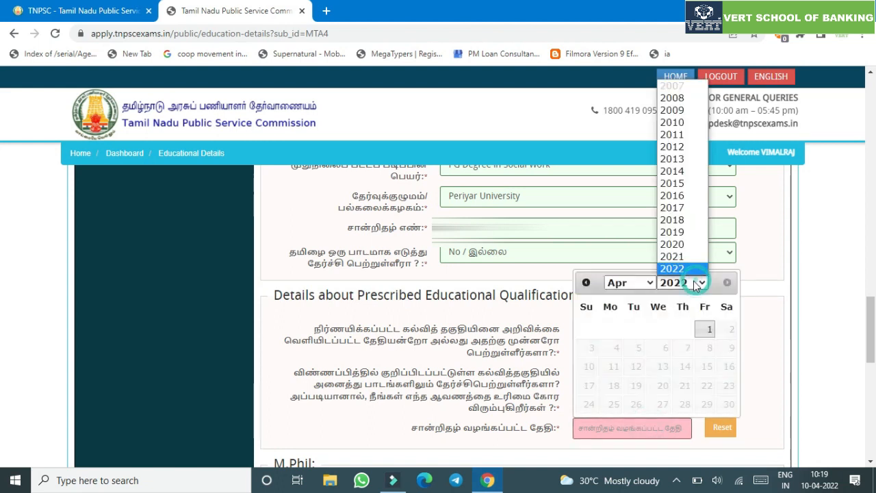
pyautogui.click(673, 134)
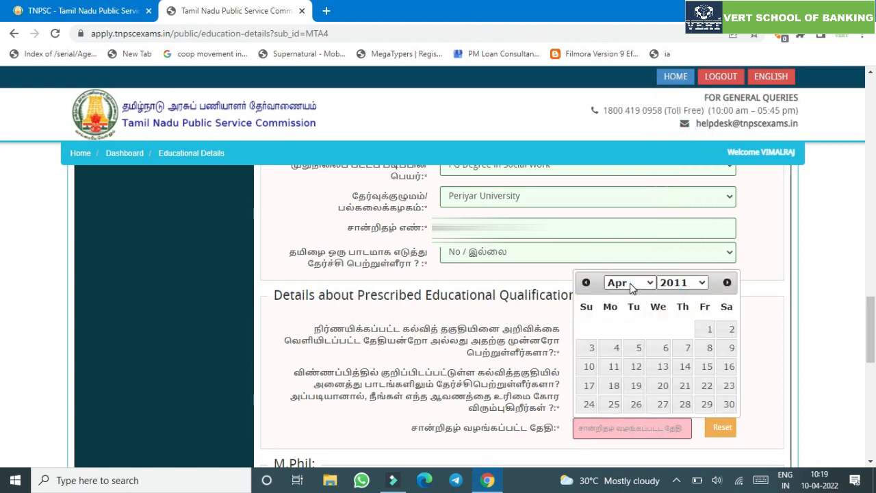
pyautogui.click(630, 283)
pyautogui.click(683, 283)
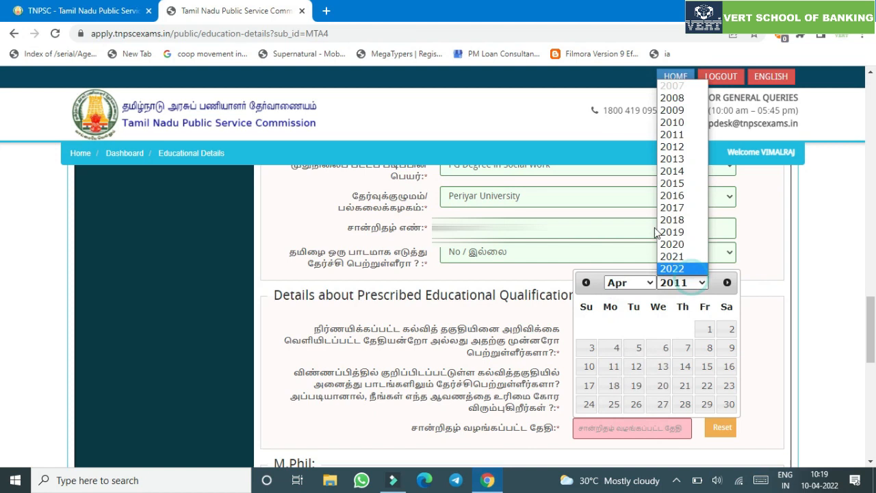
pyautogui.click(673, 171)
pyautogui.click(635, 282)
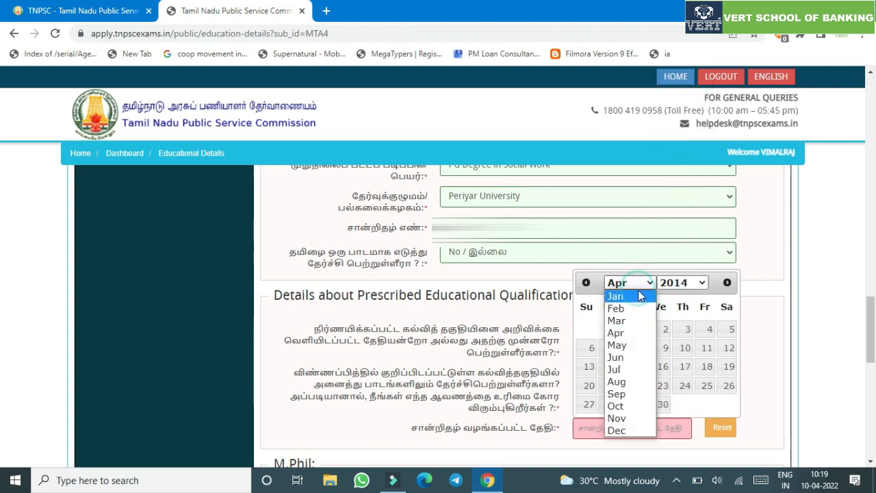
pyautogui.click(631, 347)
pyautogui.click(685, 330)
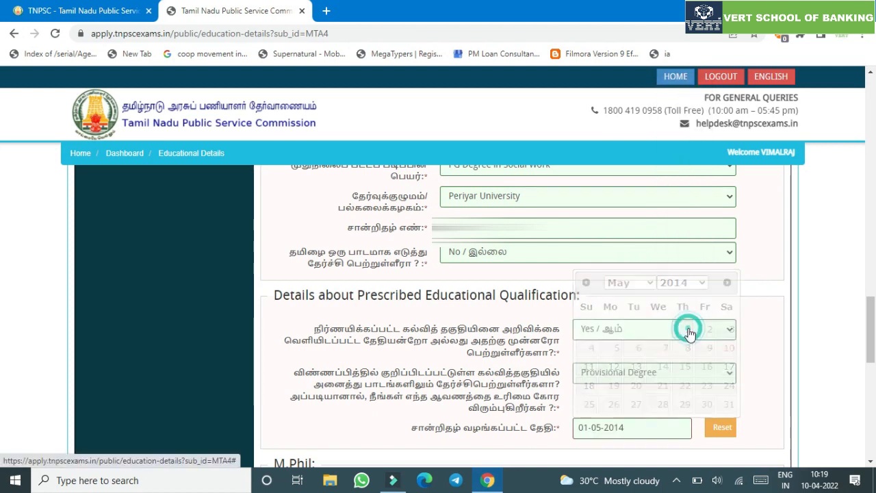
pyautogui.moveTo(865, 343); pyautogui.dragTo(873, 452)
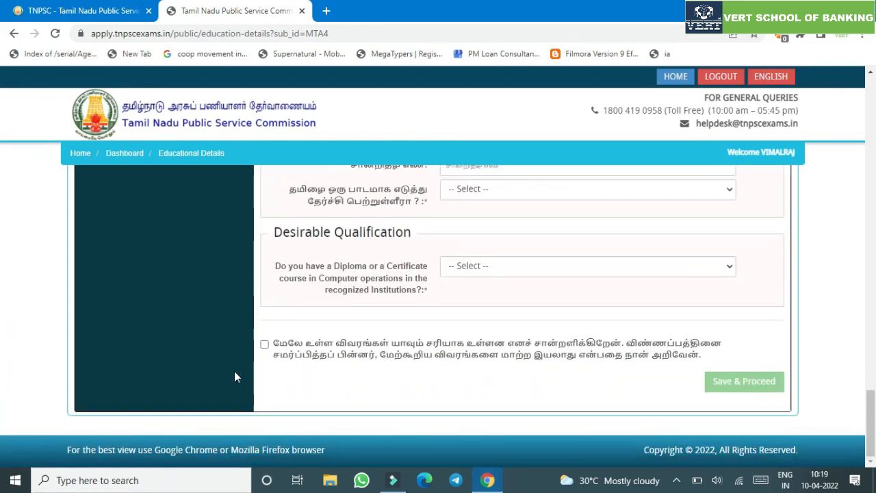
# - Tick the correctness declaration above Save & Proceed and scroll through the form to review it
pyautogui.click(317, 349)
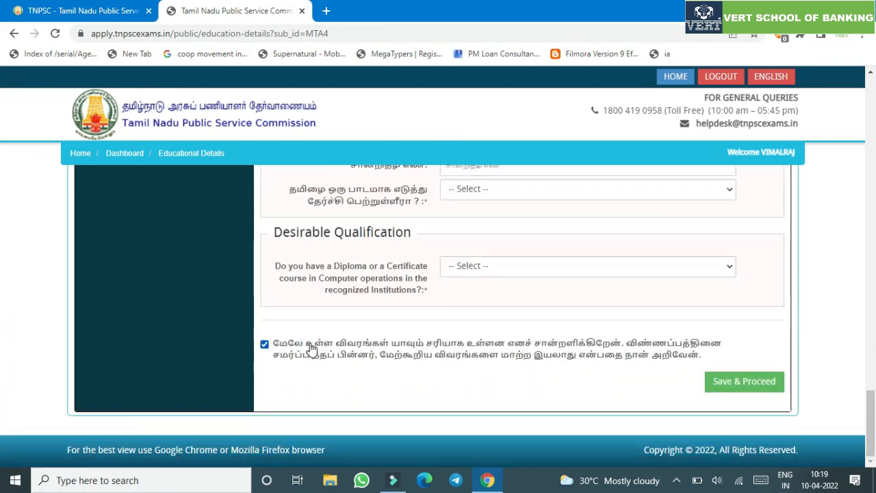
pyautogui.scroll(3, 326, 358)
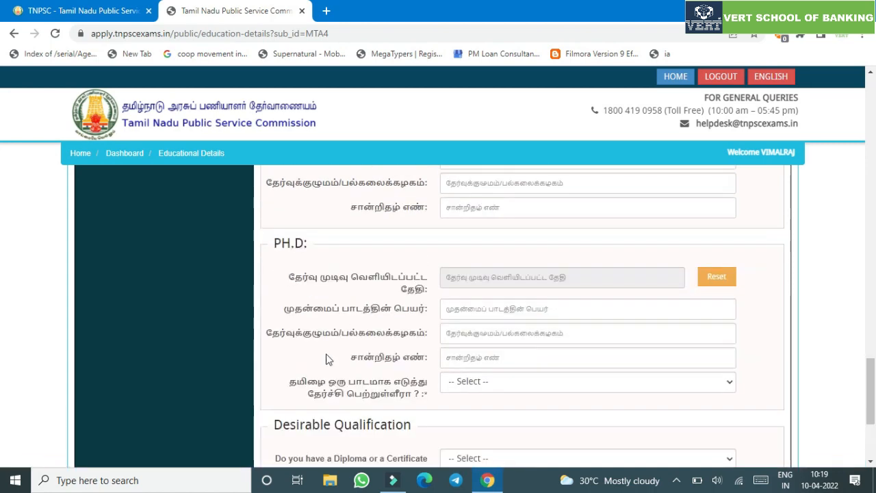
pyautogui.scroll(10, 326, 359)
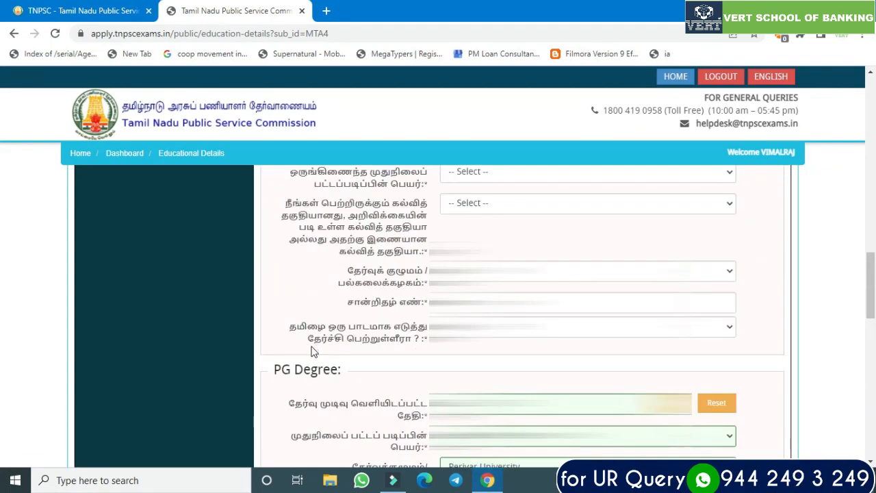
pyautogui.scroll(6, 315, 342)
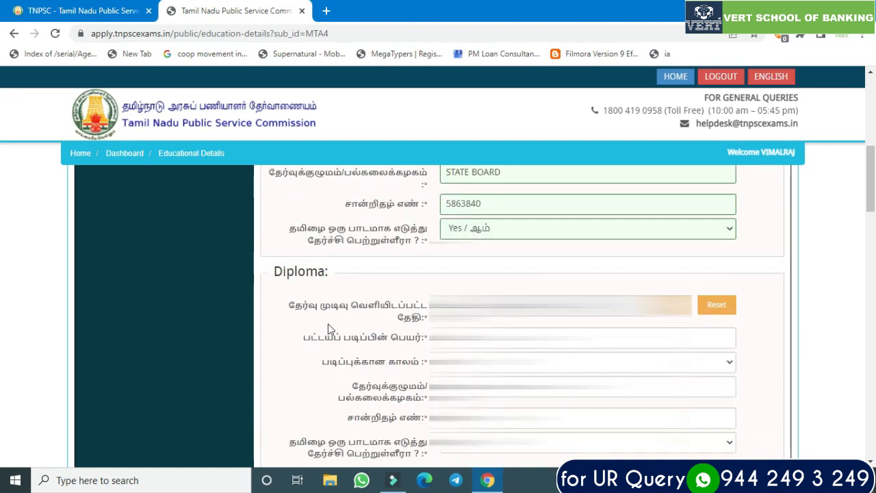
pyautogui.scroll(6, 326, 315)
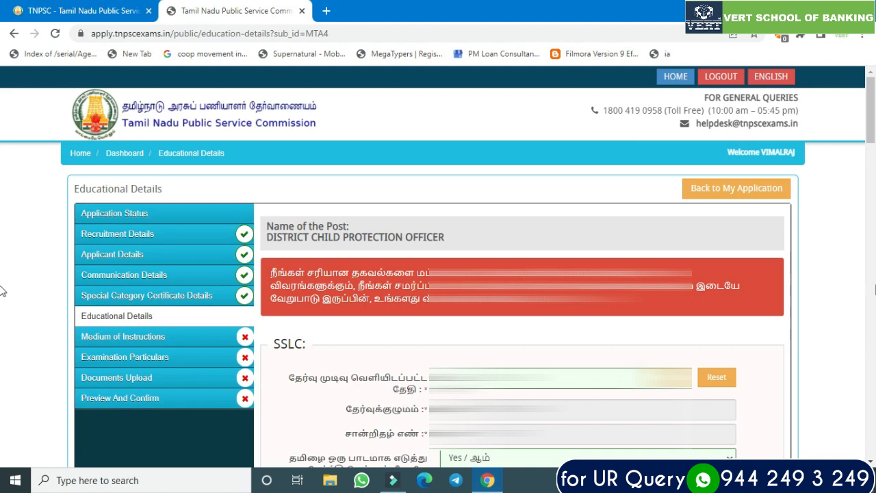
pyautogui.scroll(-2, 2, 145)
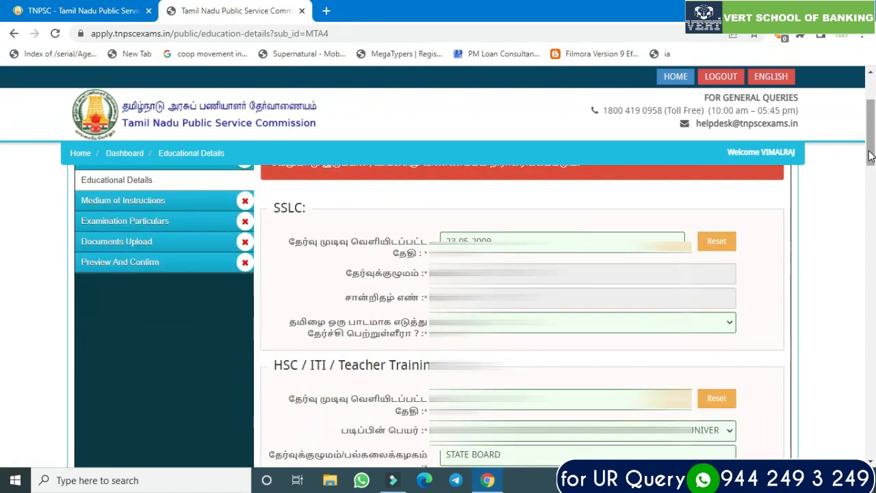
pyautogui.scroll(-7, 863, 231)
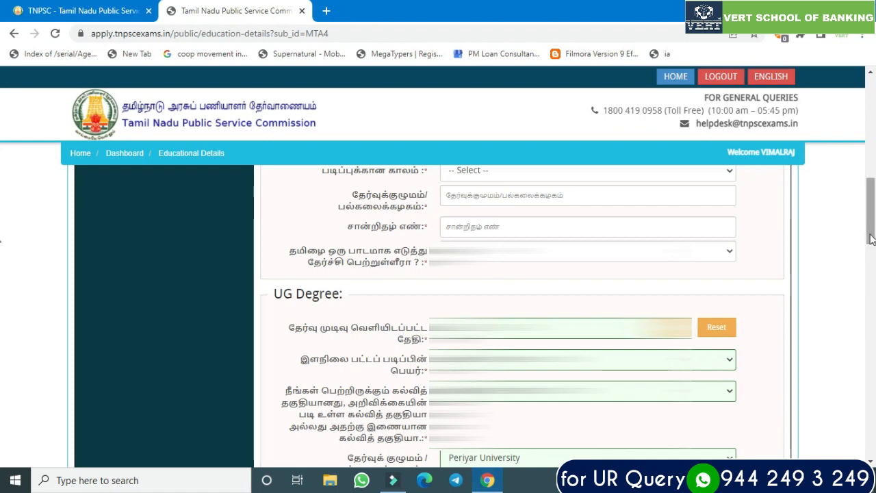
pyautogui.moveTo(871, 239); pyautogui.dragTo(869, 414)
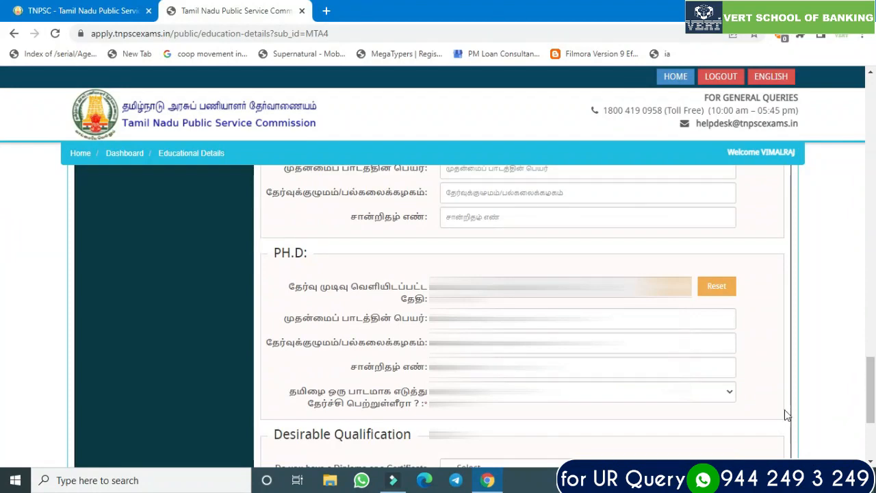
pyautogui.scroll(-3, 861, 417)
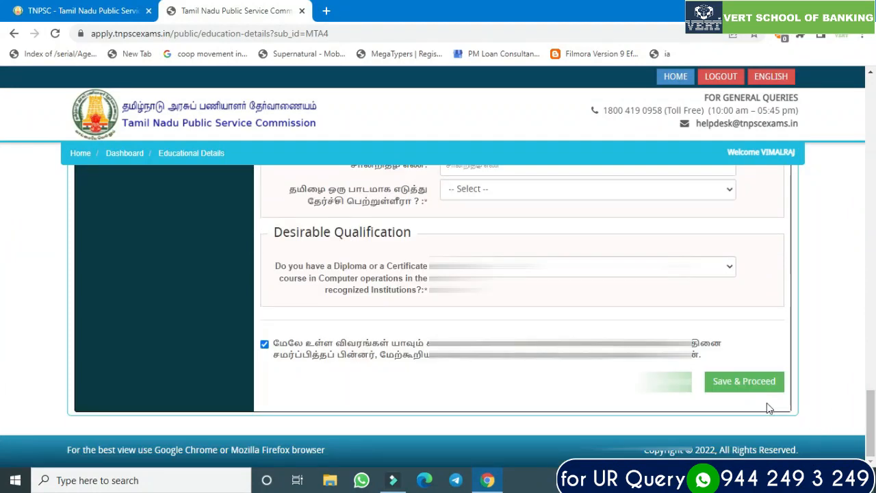
pyautogui.click(751, 389)
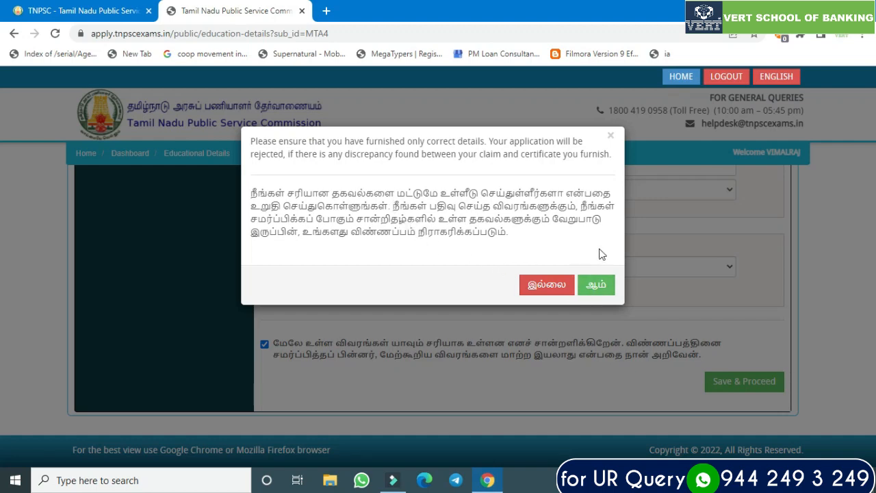
pyautogui.click(610, 136)
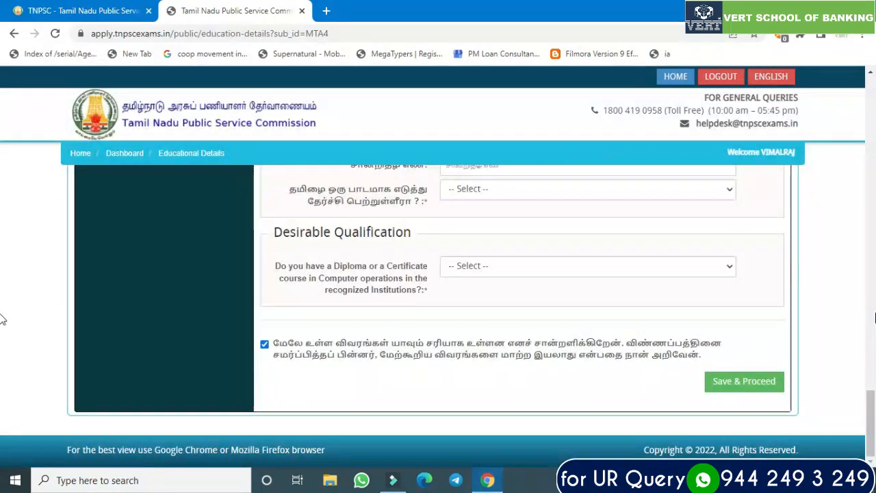
pyautogui.click(875, 387)
pyautogui.moveTo(867, 350); pyautogui.dragTo(847, 140)
pyautogui.scroll(4, 848, 146)
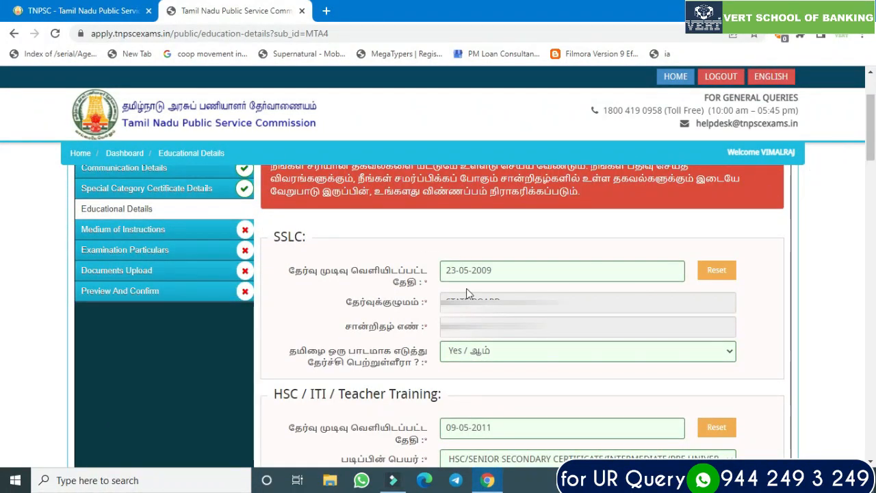
pyautogui.scroll(2, 466, 289)
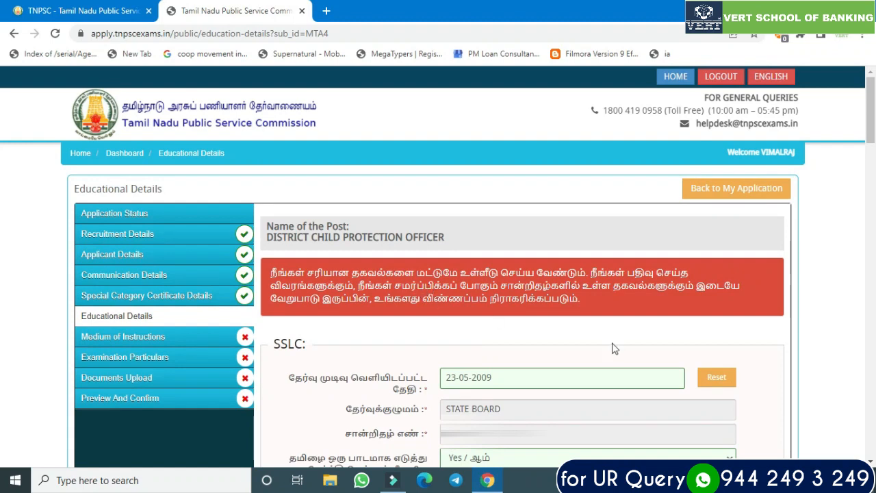
pyautogui.scroll(-2, 2, 133)
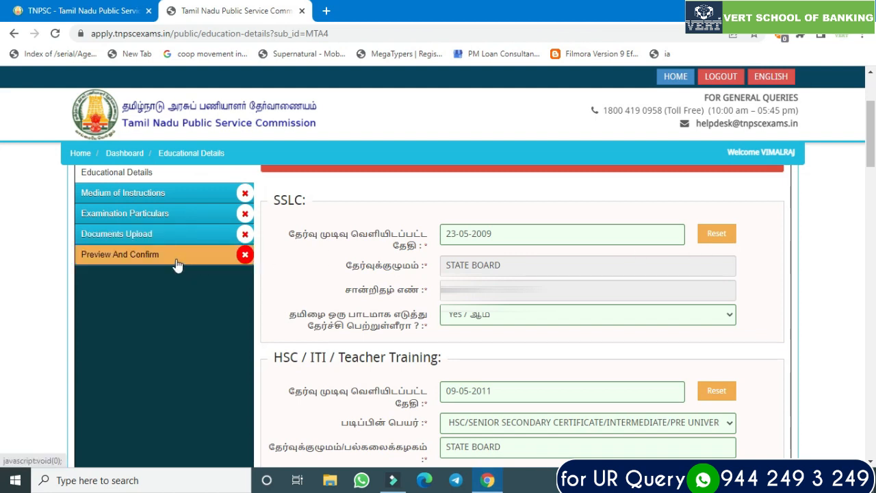
pyautogui.scroll(-6, 871, 159)
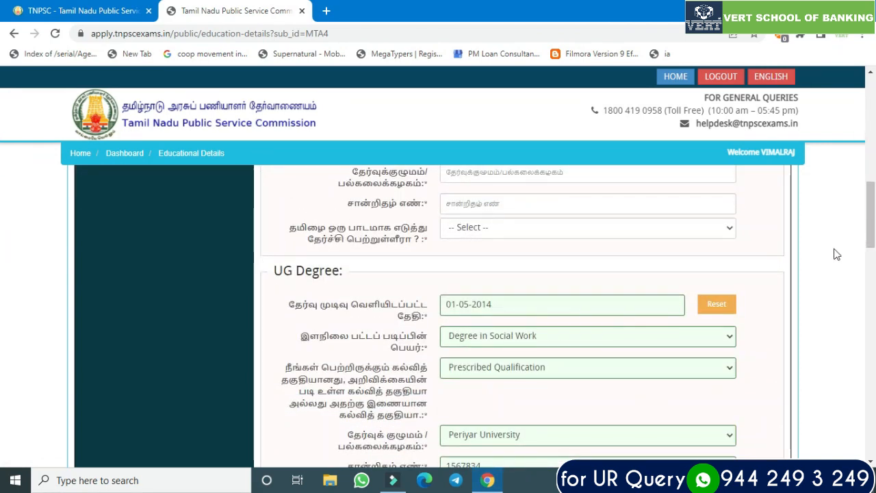
pyautogui.scroll(6, 797, 174)
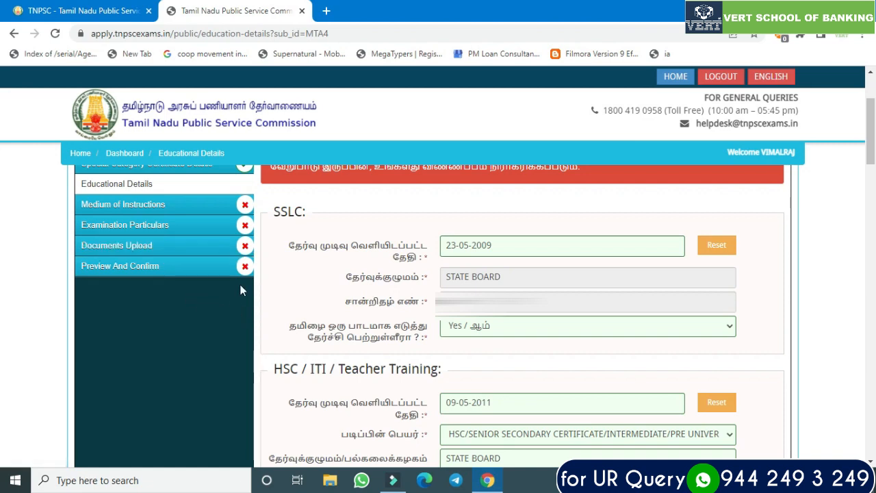
pyautogui.moveTo(871, 152); pyautogui.dragTo(871, 445)
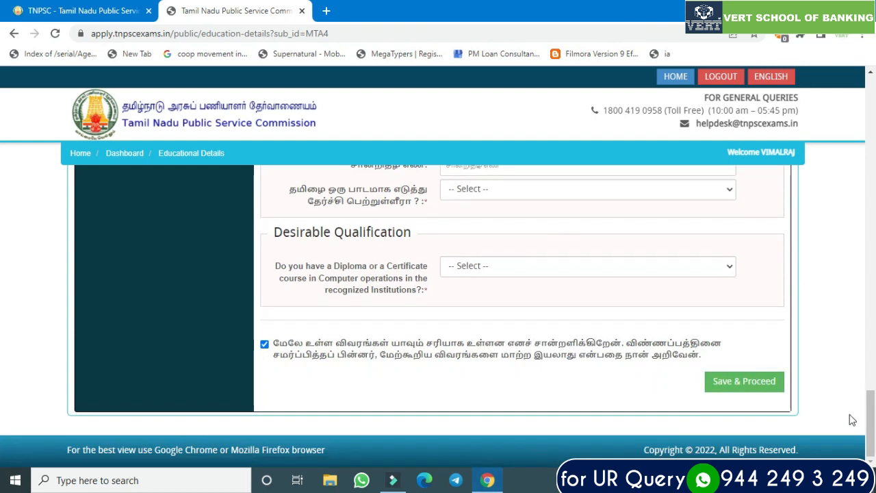